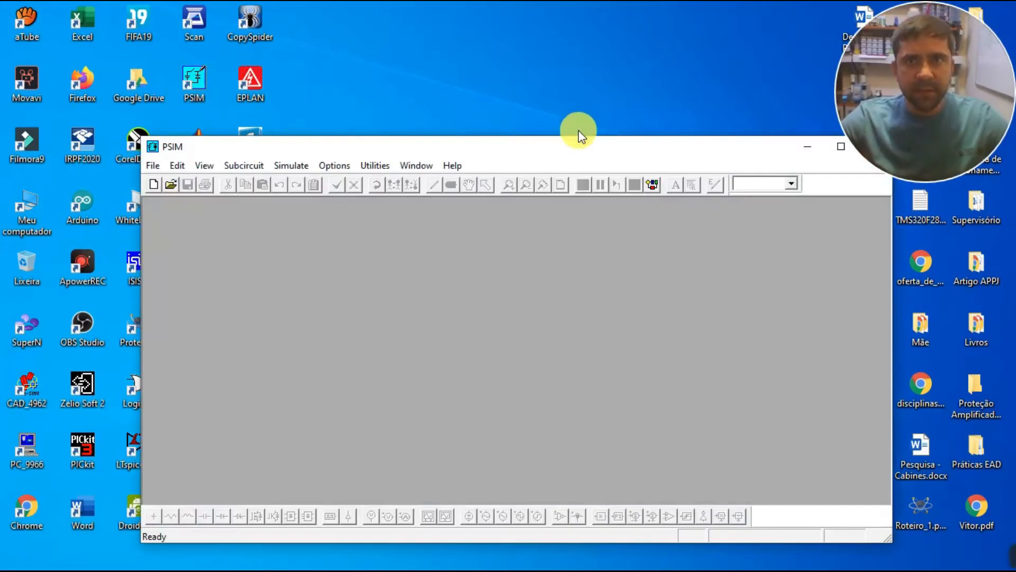
Maximize the program window, create a new blank schematic and maximize it
double_click(654, 155)
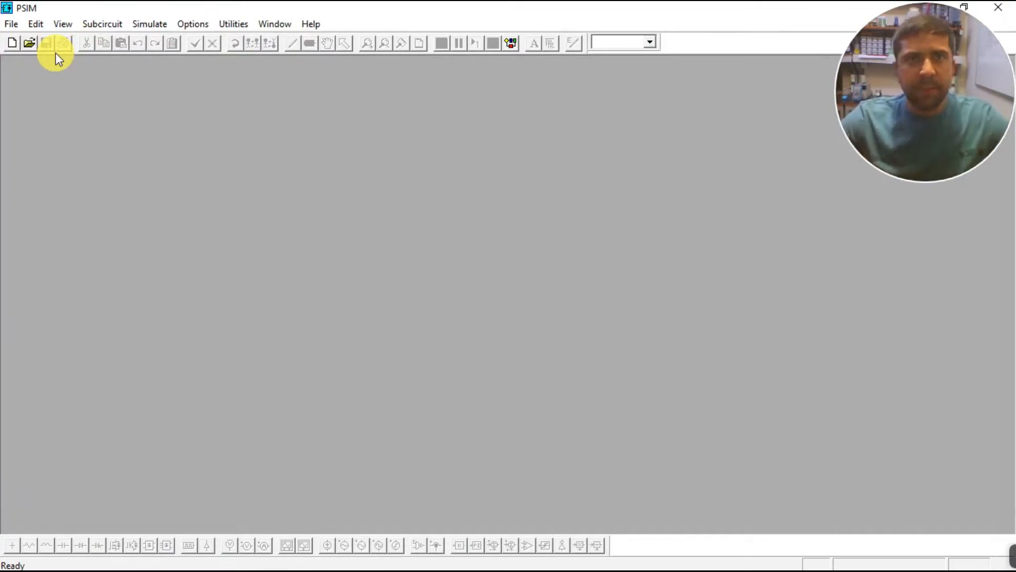
left_click(12, 43)
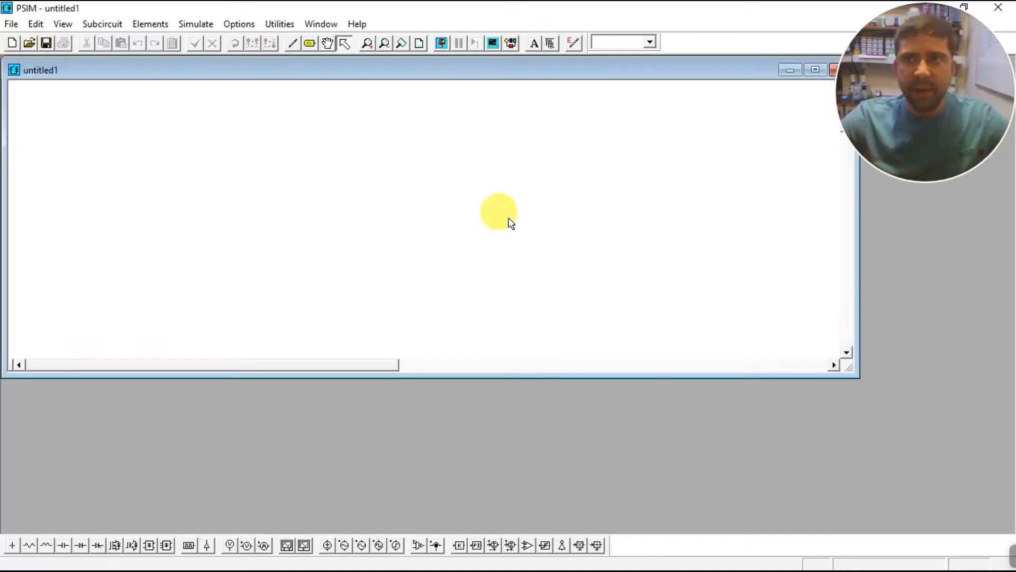
left_click(815, 68)
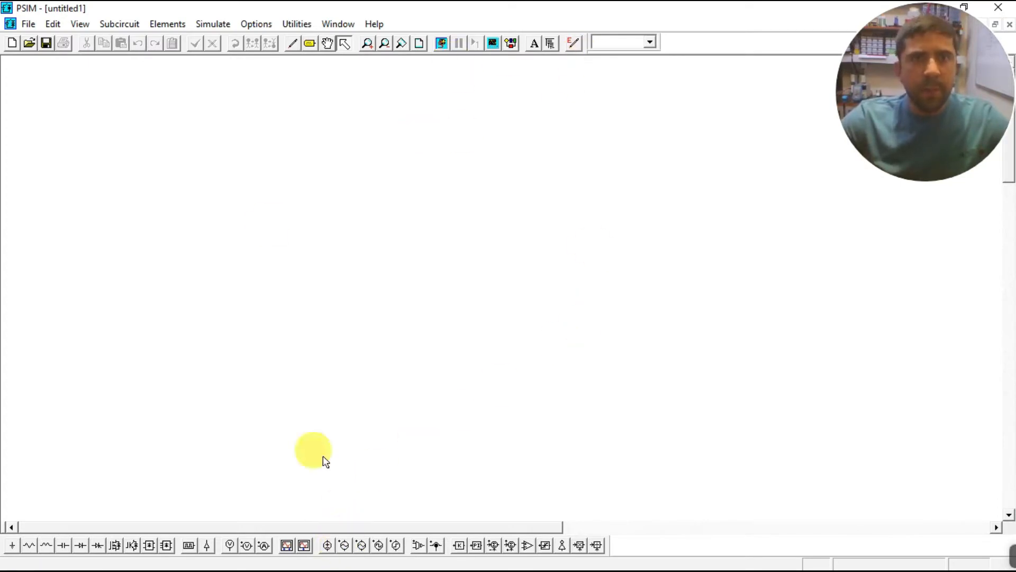
Place a vertical sinusoidal voltage source in the left part of the schematic
left_click(344, 545)
left_click(109, 204)
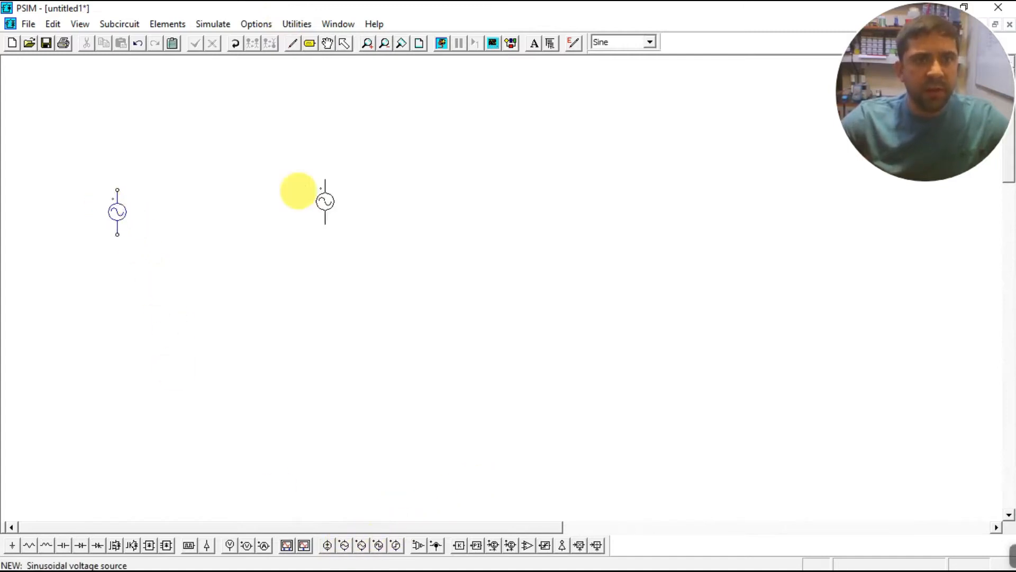
key("Escape")
left_click(369, 46)
left_click(369, 45)
left_click_drag(436, 531, 256, 526)
scroll(328, 211, "up", 2)
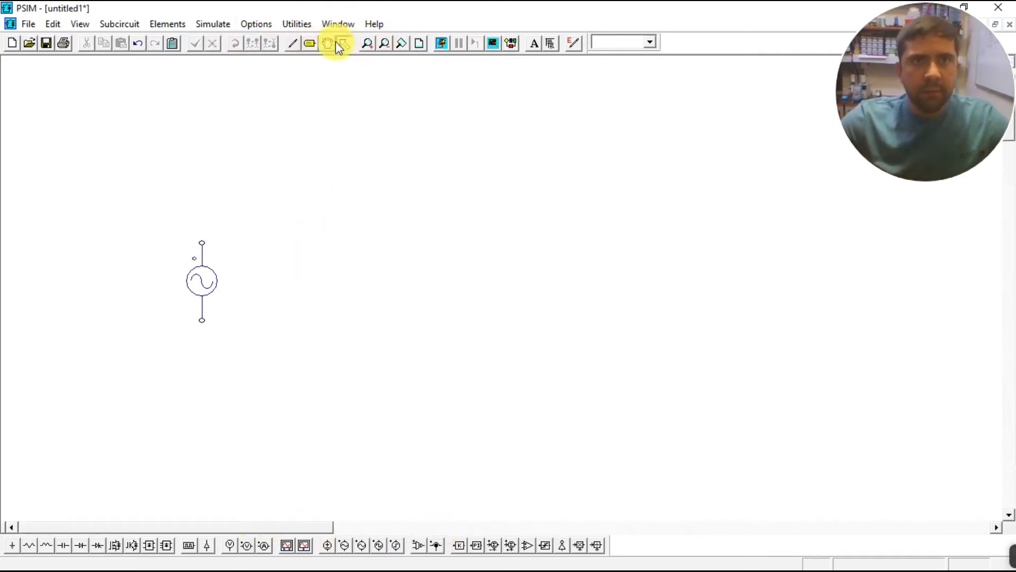
left_click(369, 43)
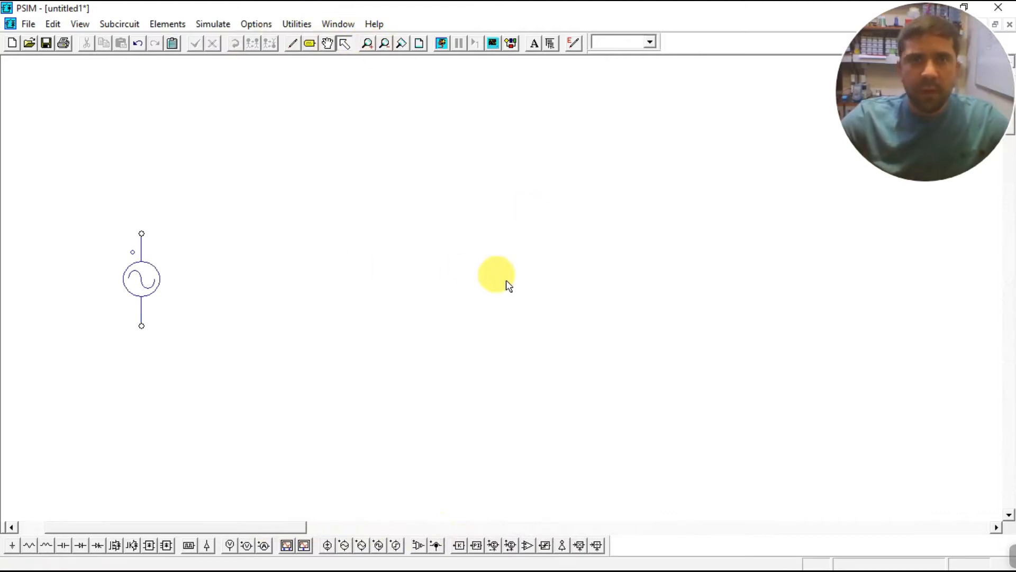
Place a horizontal resistor above and to the right of the source and a vertical resistor farther right
left_click(31, 547)
left_click(281, 167)
right_click(601, 243)
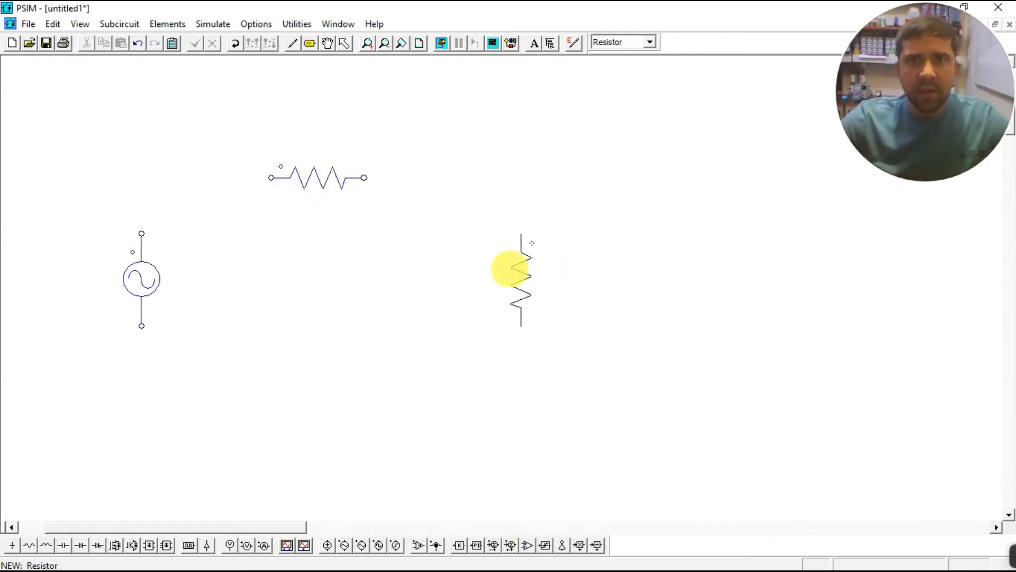
left_click(519, 269)
key("Escape")
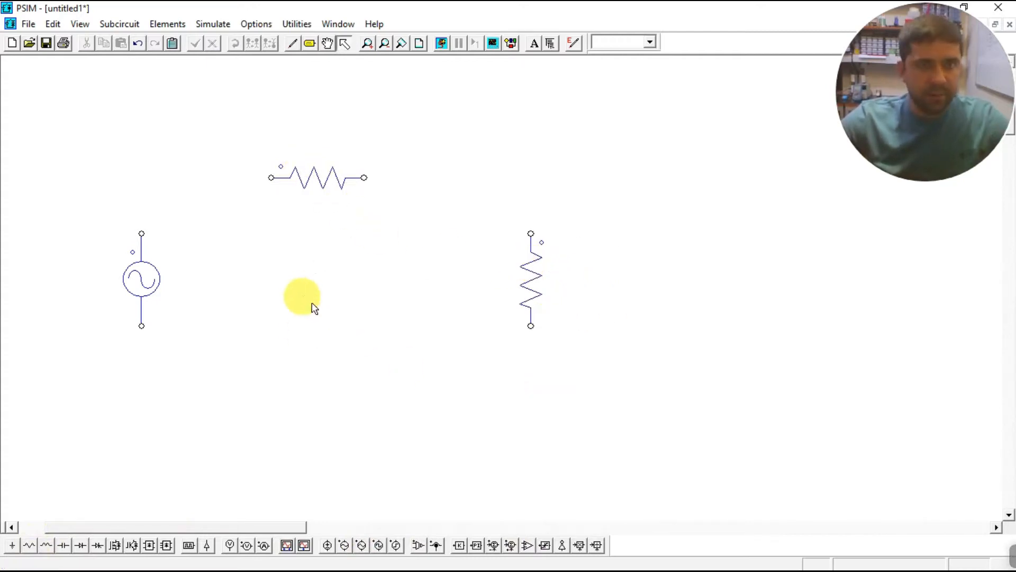
Display the horizontal resistor's name and resistance, and position both labels side by side beneath it
double_click(325, 178)
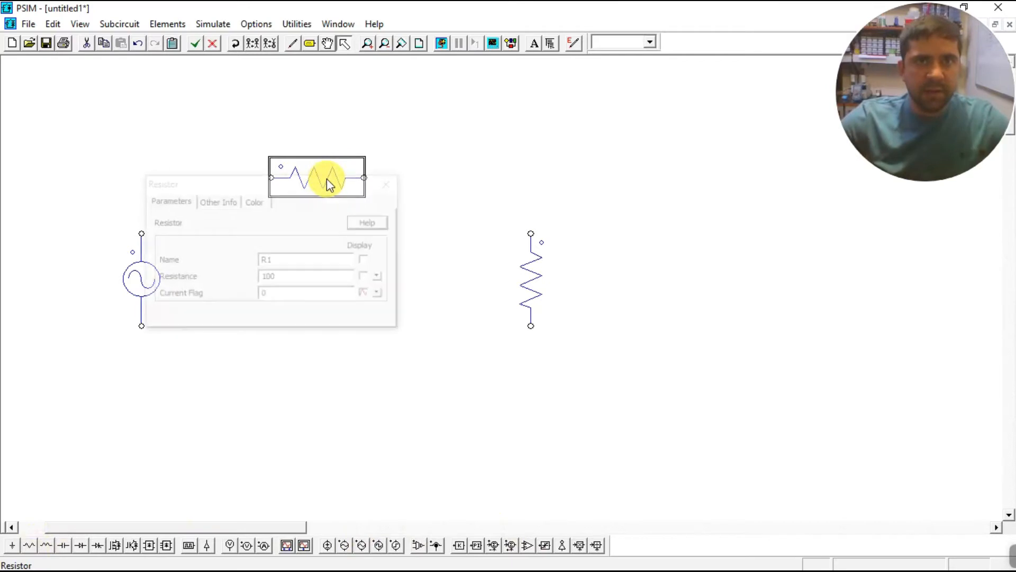
left_click(366, 260)
left_click(366, 278)
left_click(391, 182)
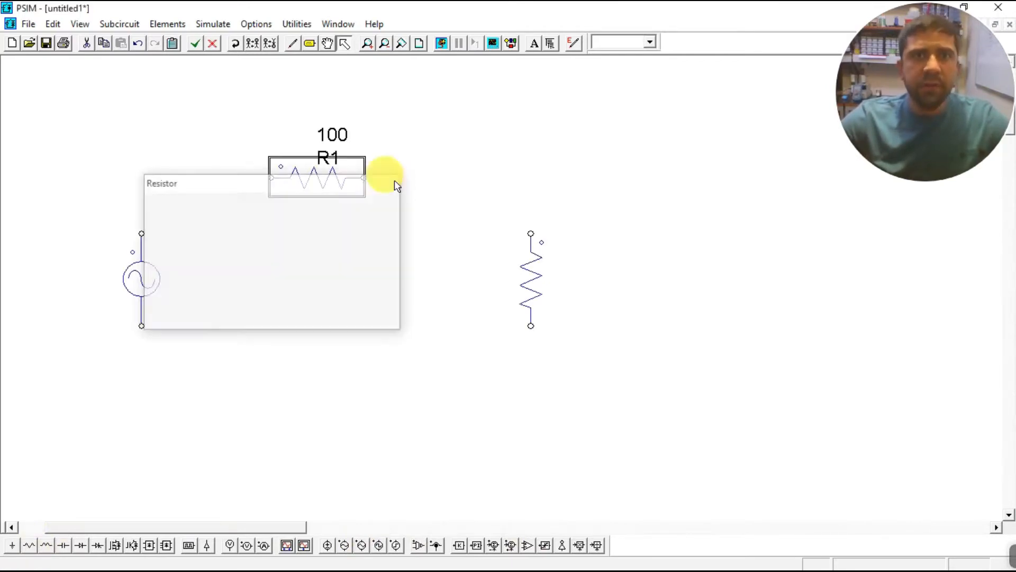
left_click(410, 136)
left_click_drag(326, 159, 290, 200)
left_click_drag(318, 130, 348, 208)
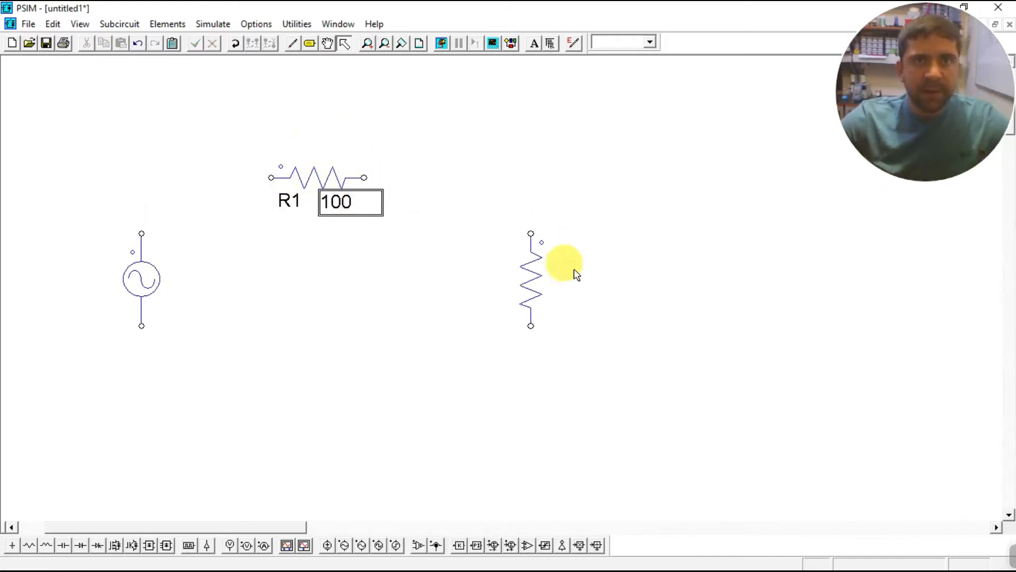
Display the vertical resistor's name and resistance, and position both labels to its left
double_click(524, 279)
left_click(366, 260)
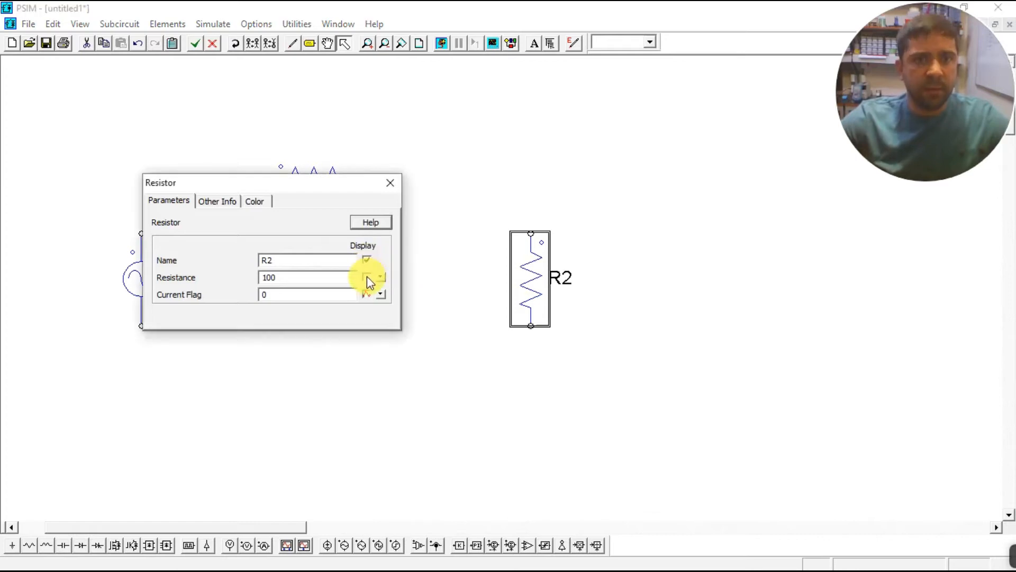
left_click(391, 184)
left_click_drag(566, 276, 499, 298)
left_click(379, 265)
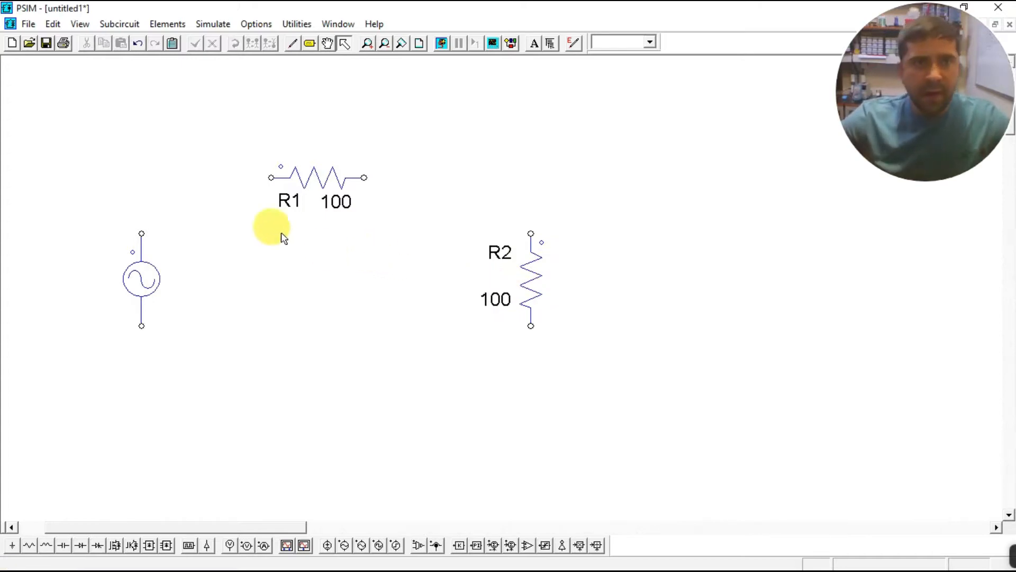
Place a vertical two-node voltage probe to the left of the sinusoidal source
left_click(249, 546)
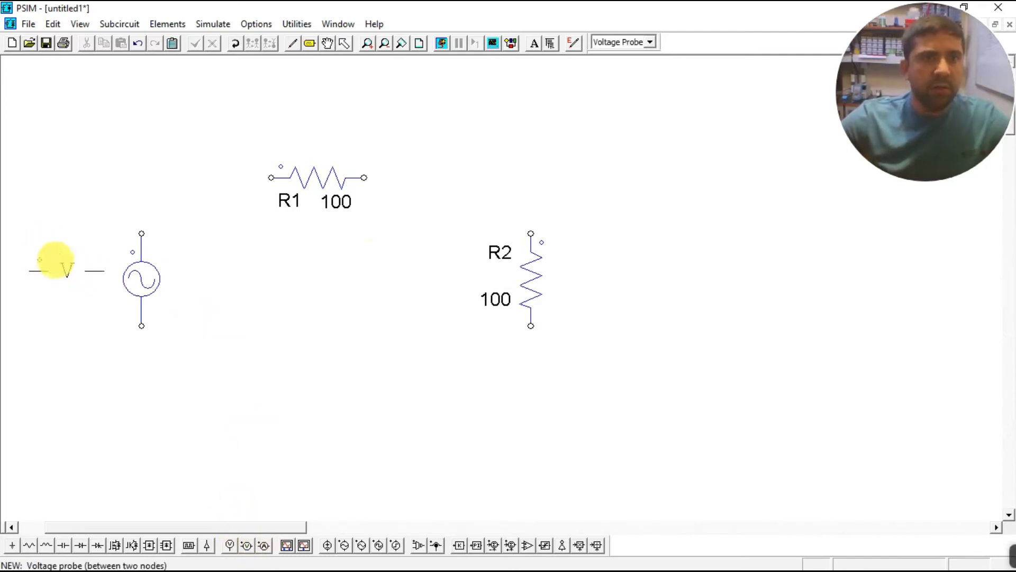
left_click(53, 267)
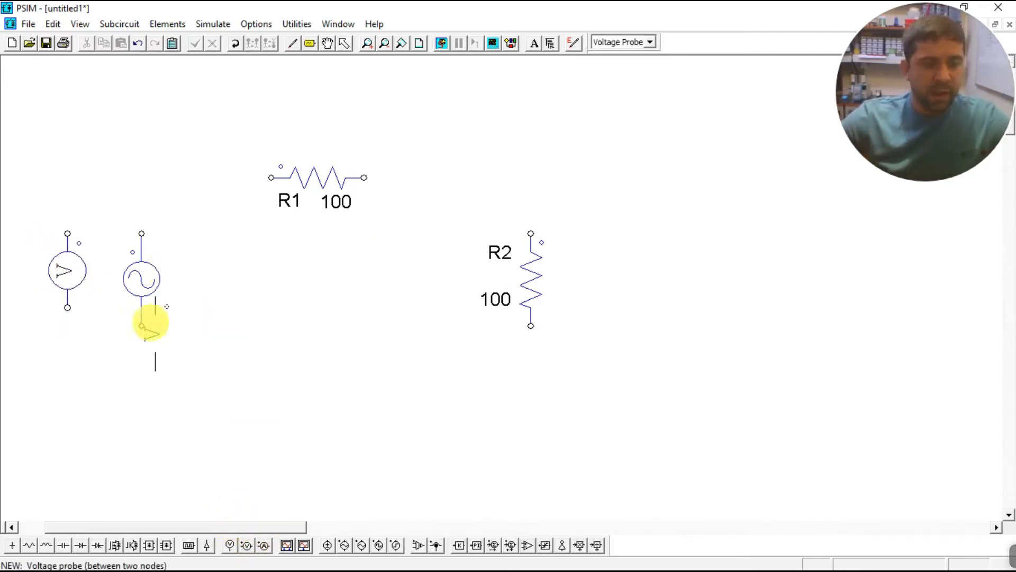
key("Escape")
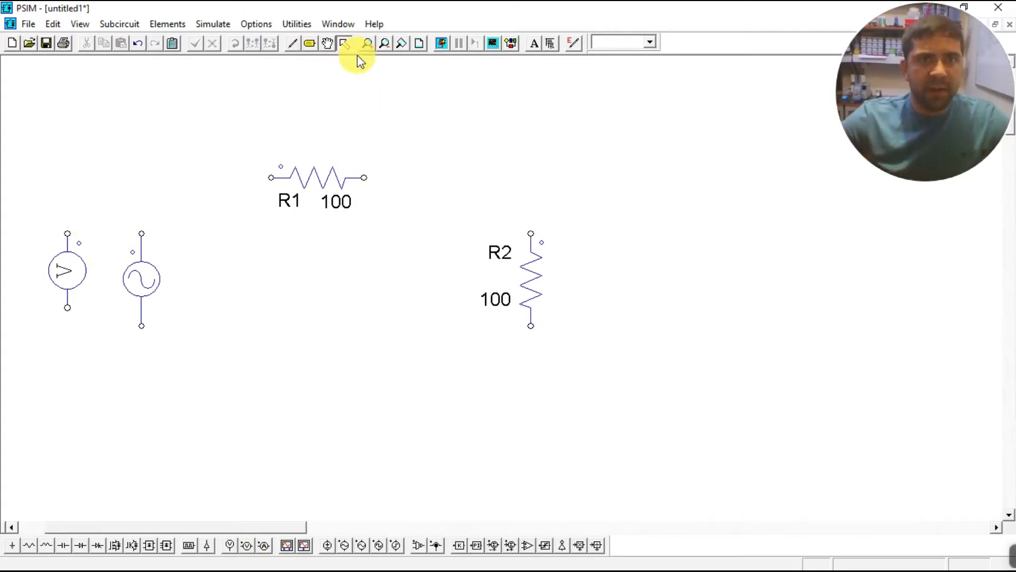
Shift the sinusoidal source slightly upward and delete the voltage probe beside it
left_click_drag(140, 281, 140, 270)
left_click(302, 336)
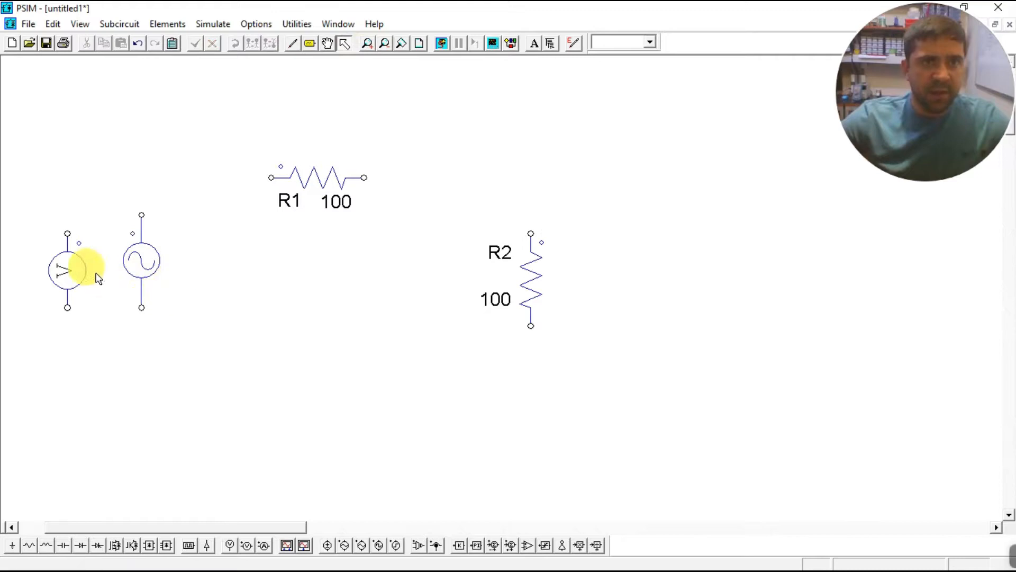
left_click(71, 266)
key("Delete")
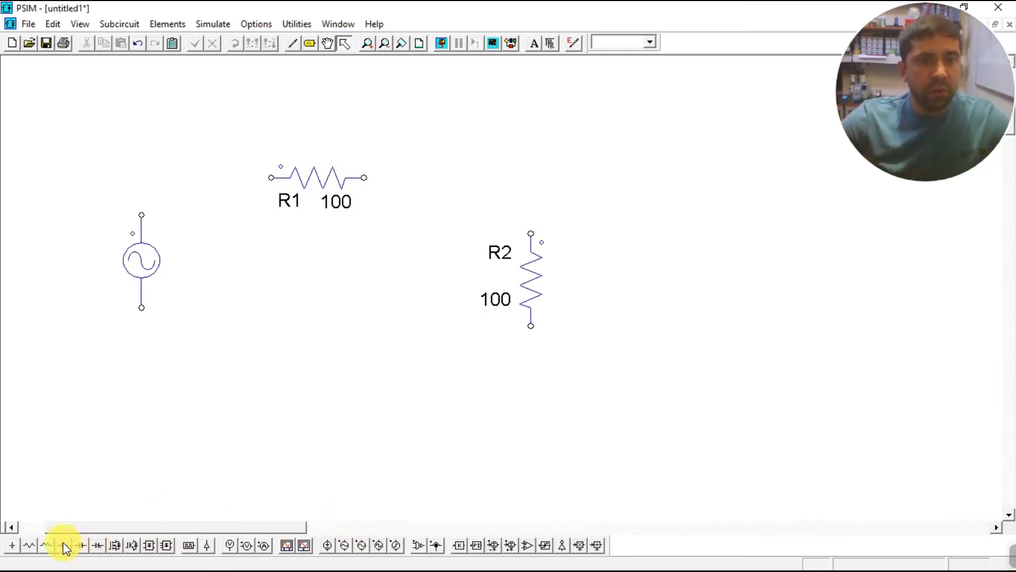
Place a horizontal diode above R1 and a vertical diode with its cathode up to the right of R2
left_click(81, 546)
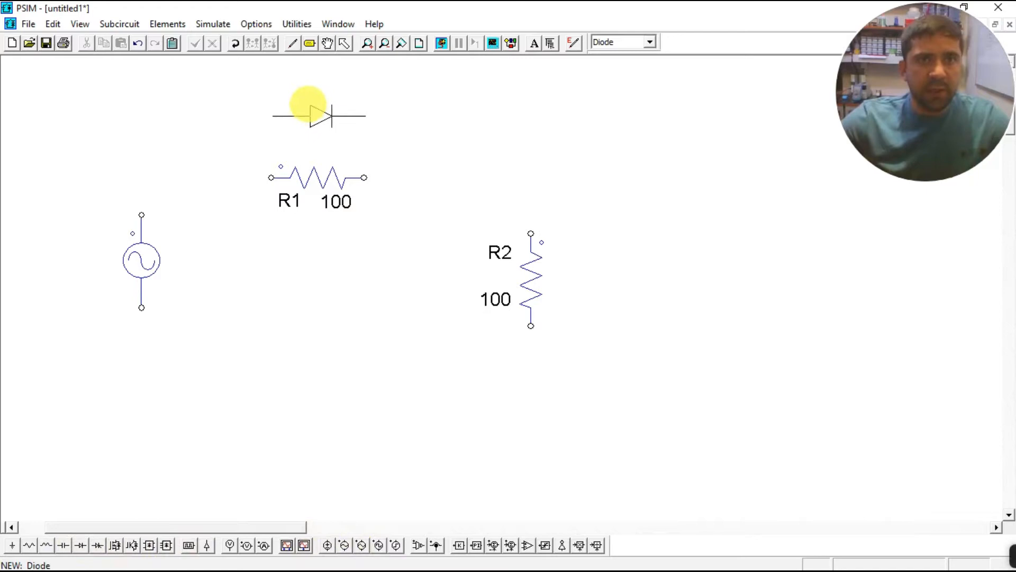
left_click(308, 105)
right_click(703, 249)
right_click(591, 264)
right_click(590, 270)
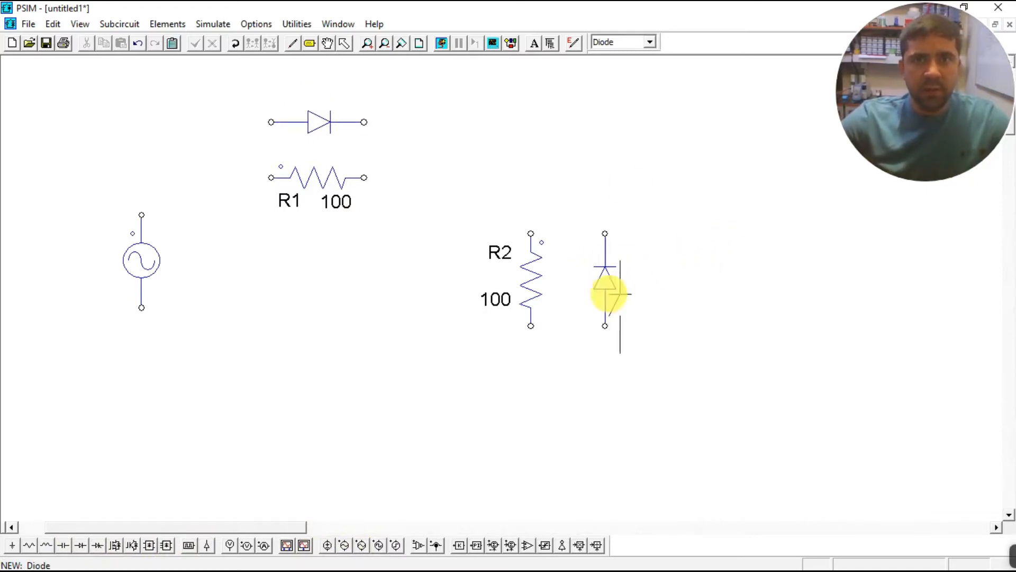
left_click(609, 281)
key("Escape")
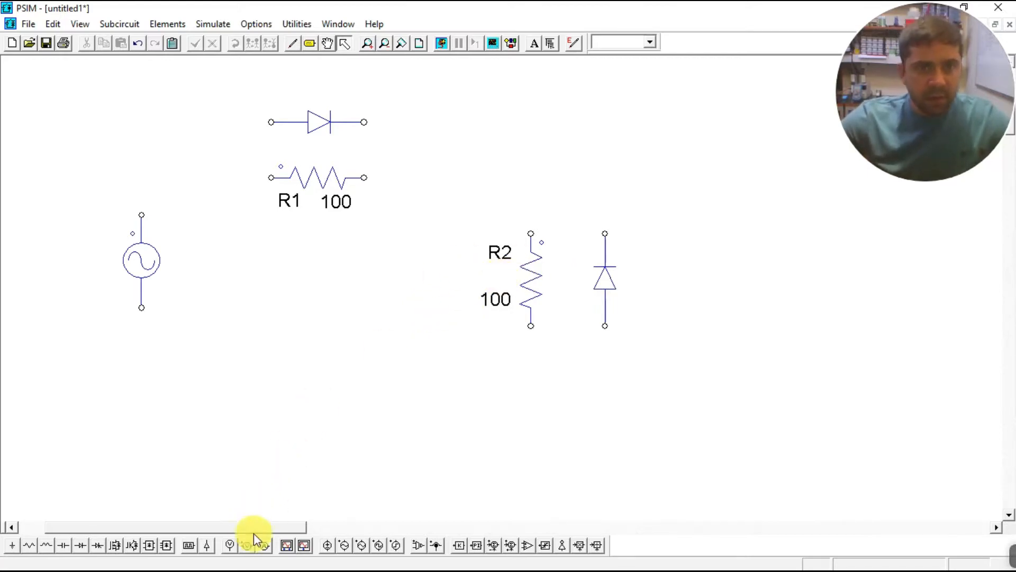
Place a current sensor to the right of R1, in line with its terminals
left_click(433, 546)
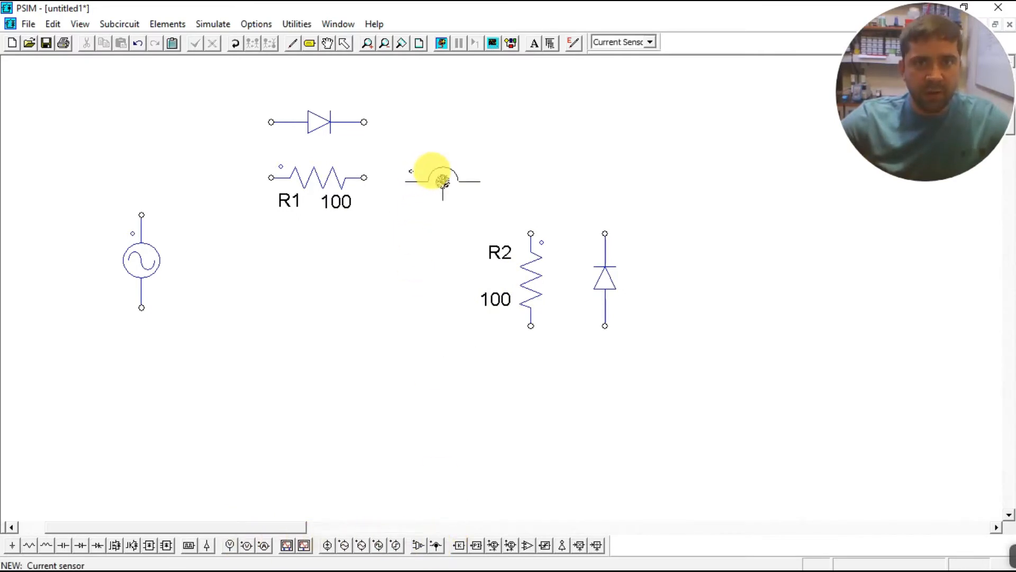
left_click(442, 181)
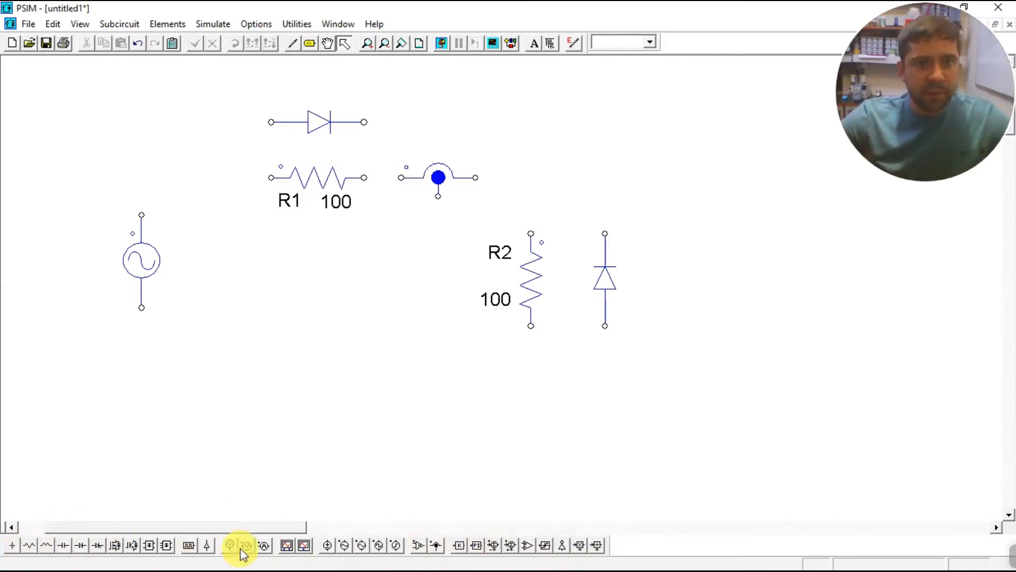
left_click(435, 550)
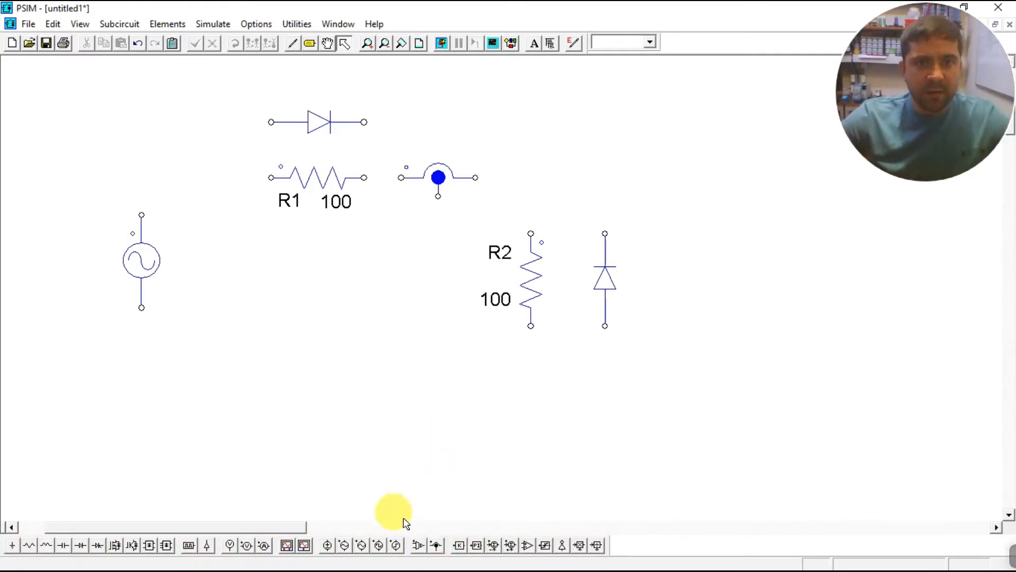
Place one voltage sensor above the current sensor and another to the right of the vertical diode
left_click(418, 550)
scroll(408, 324, "down", 2)
scroll(410, 320, "up", 4)
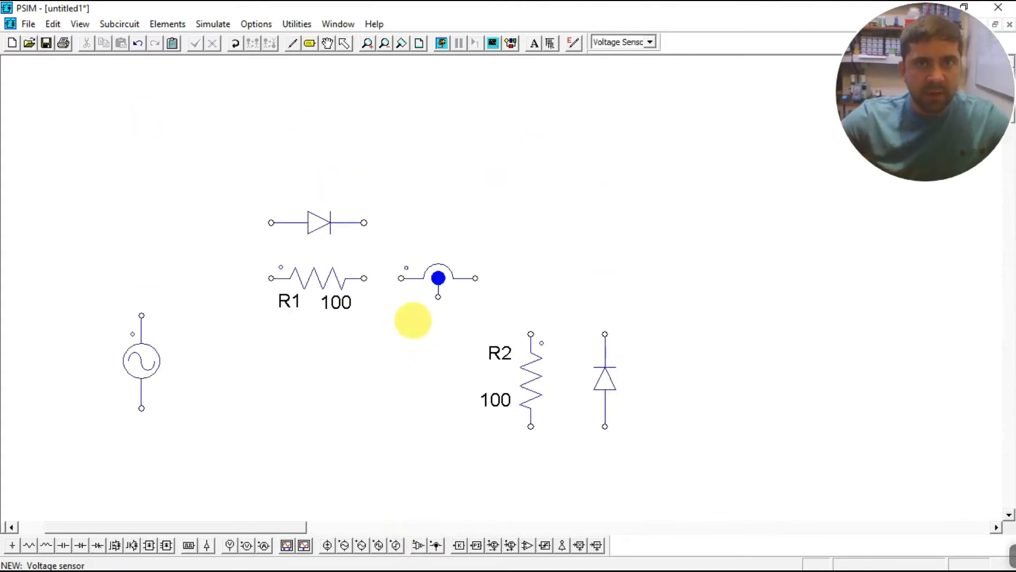
left_click(430, 139)
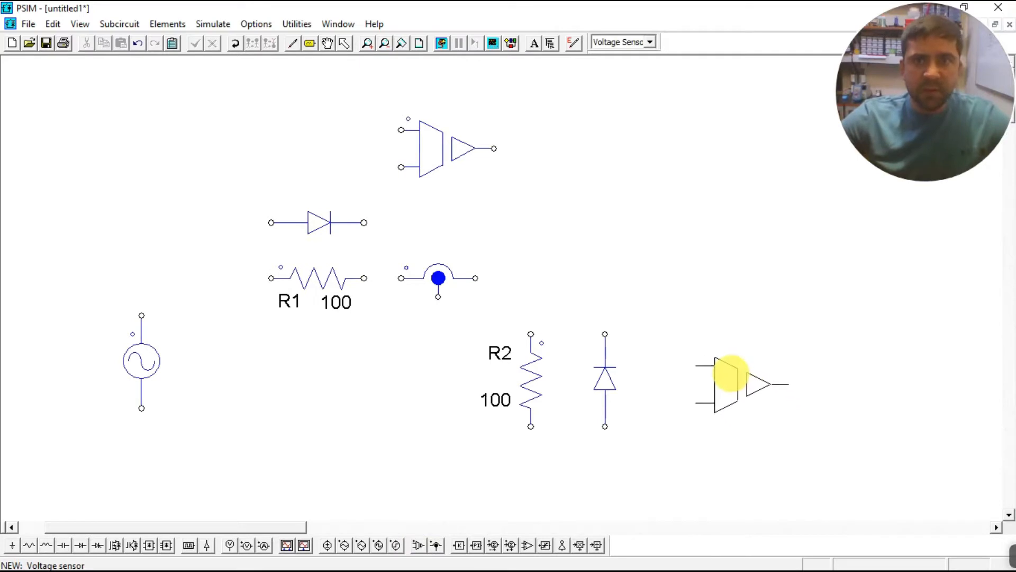
left_click(714, 361)
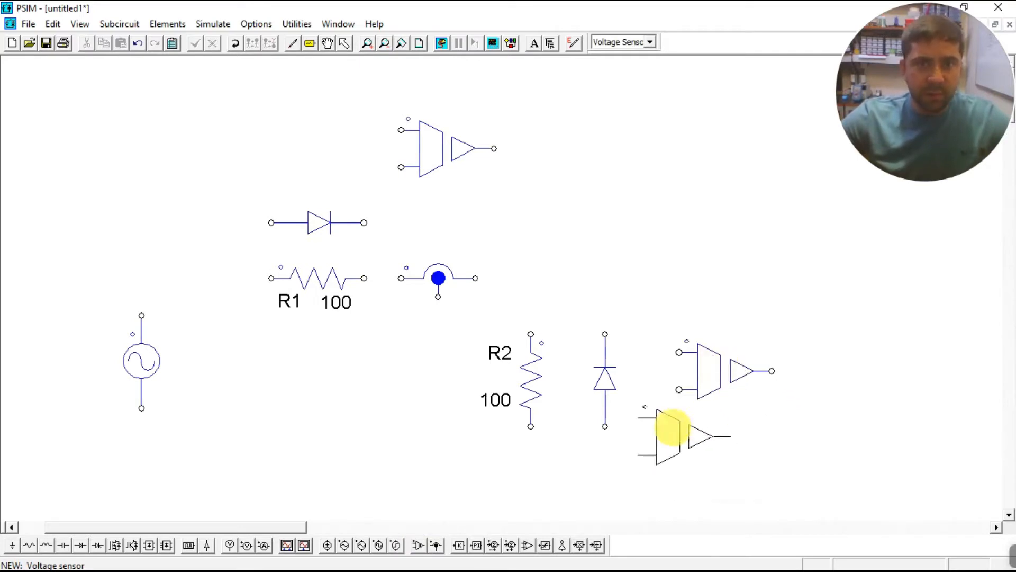
key("Escape")
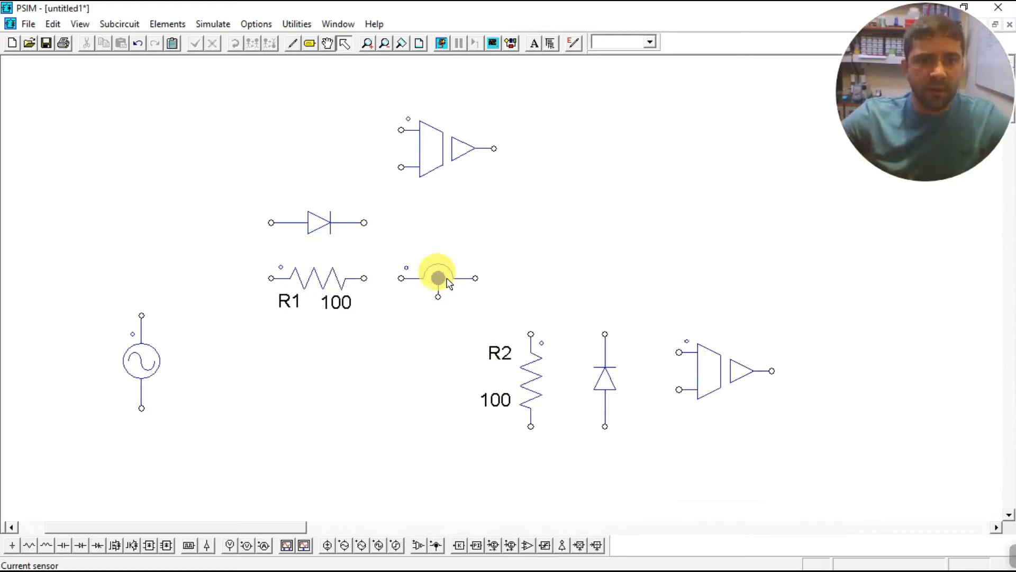
Wire the source's upper terminal through R1 to the current sensor, with the horizontal diode in parallel with R1
left_click(293, 45)
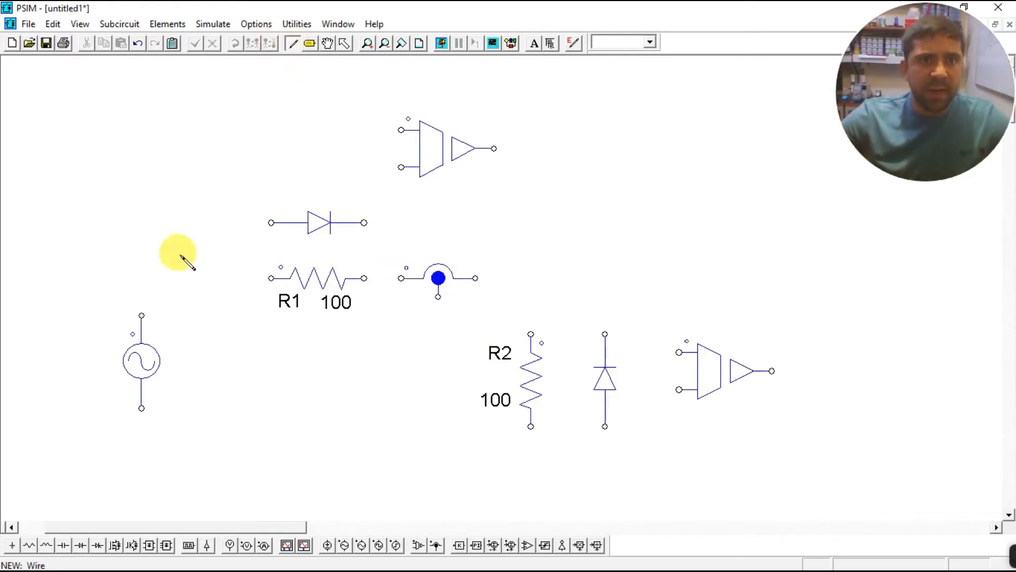
mouse_move(141, 315)
left_mouse_down()
mouse_move(177, 281)
mouse_move(263, 285)
left_mouse_up()
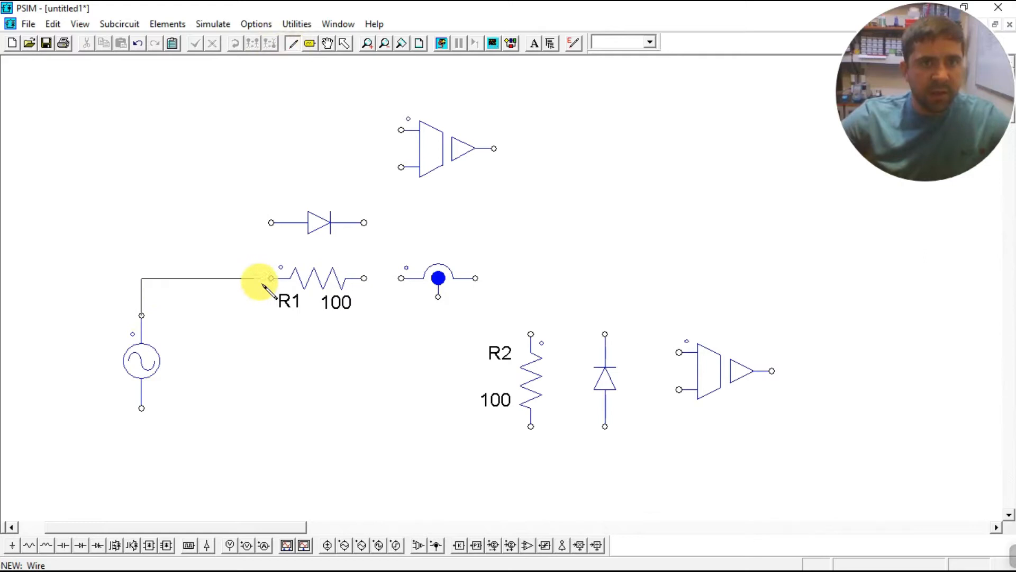
mouse_move(270, 222)
left_mouse_down()
mouse_move(245, 221)
mouse_move(233, 277)
left_mouse_up()
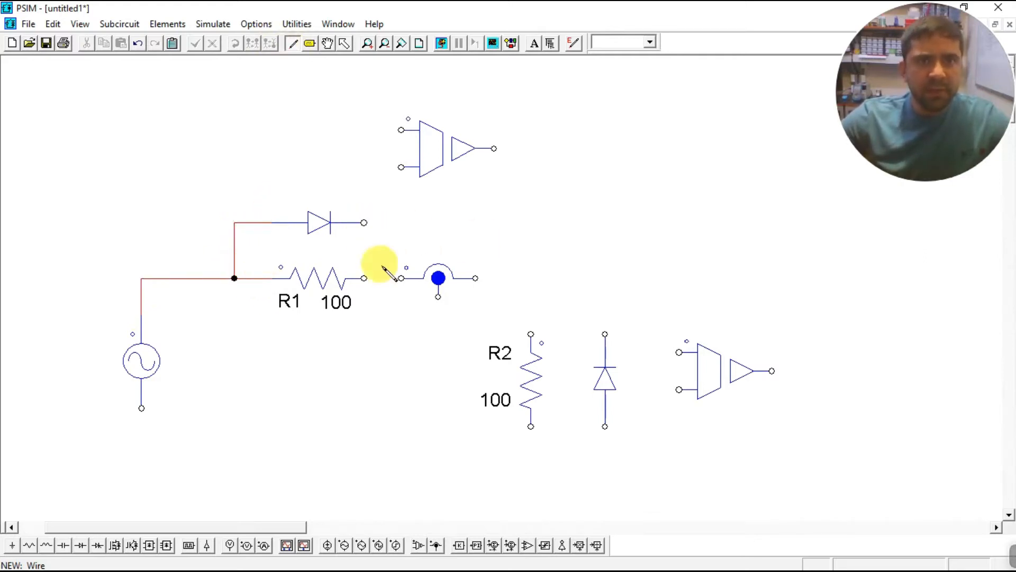
left_click_drag(363, 278, 391, 281)
left_click_drag(366, 222, 385, 276)
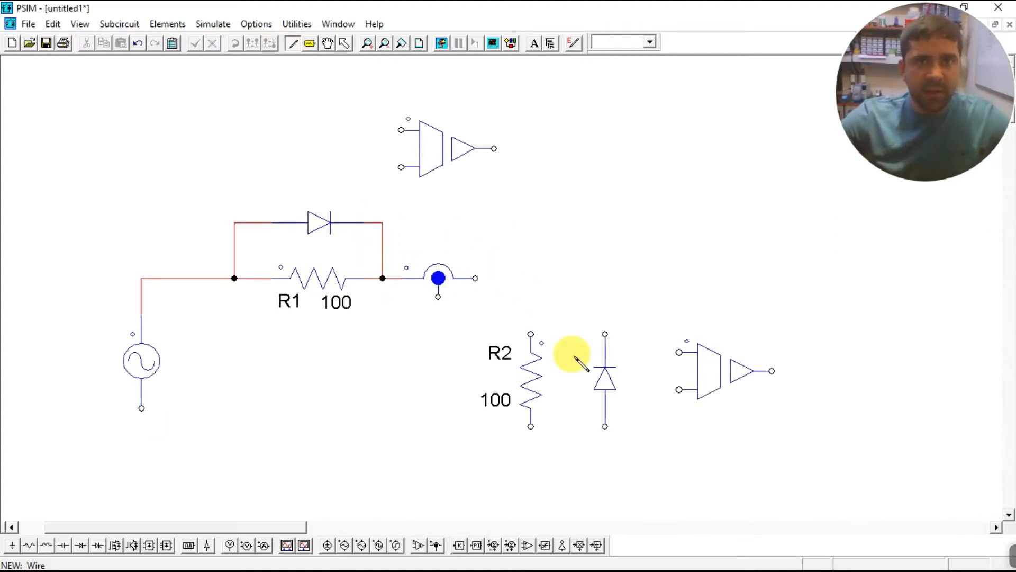
Wire the current sensor through R2 back to the source's lower terminal, with the vertical diode in parallel with R2
left_click_drag(474, 278, 531, 334)
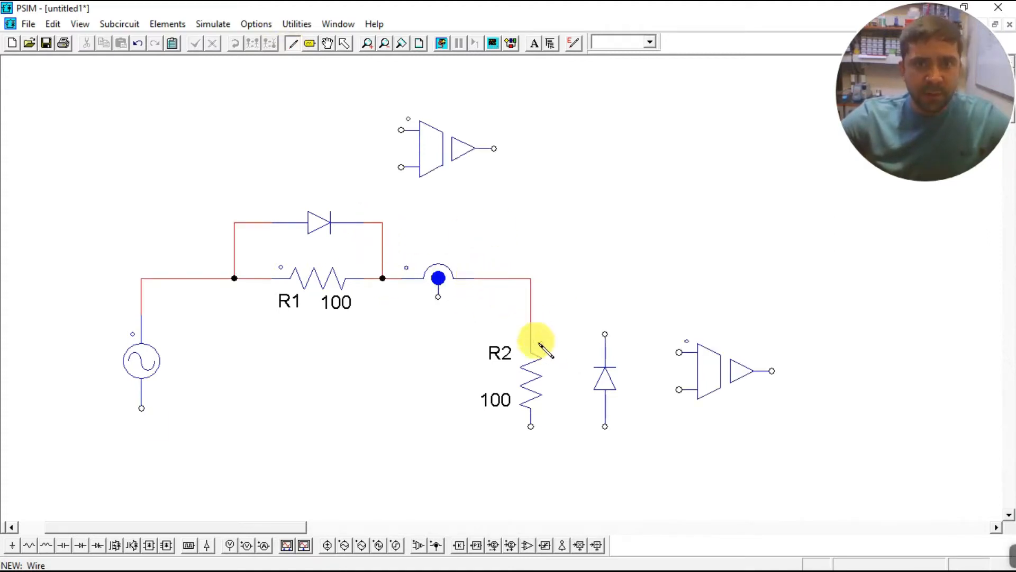
mouse_move(531, 426)
left_mouse_down()
mouse_move(511, 478)
mouse_move(245, 479)
mouse_move(142, 462)
mouse_move(143, 447)
mouse_move(569, 430)
mouse_move(448, 465)
mouse_move(141, 461)
mouse_move(141, 407)
left_mouse_up()
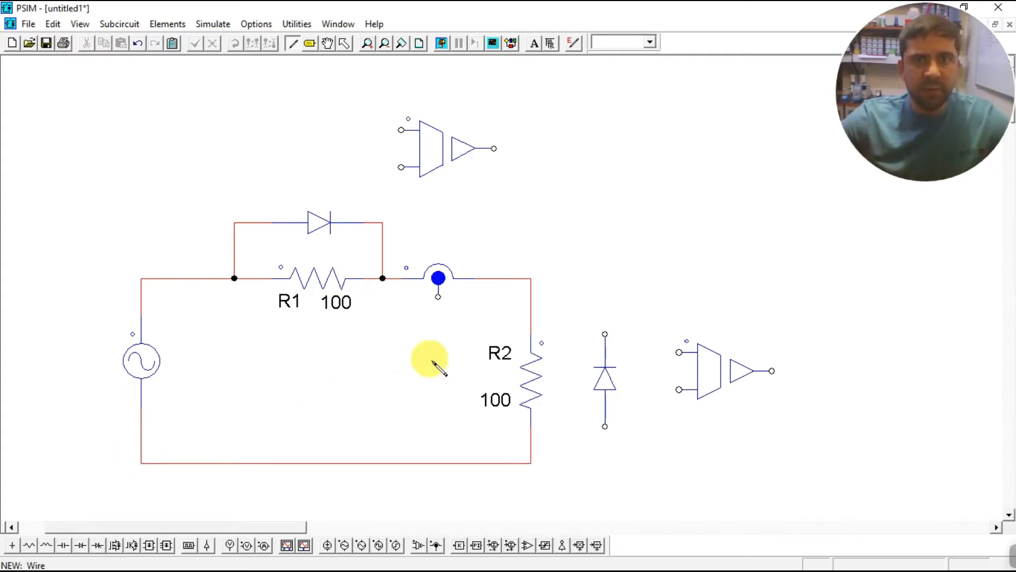
mouse_move(605, 334)
left_mouse_down()
mouse_move(561, 285)
mouse_move(531, 278)
left_mouse_up()
left_click_drag(603, 428, 531, 463)
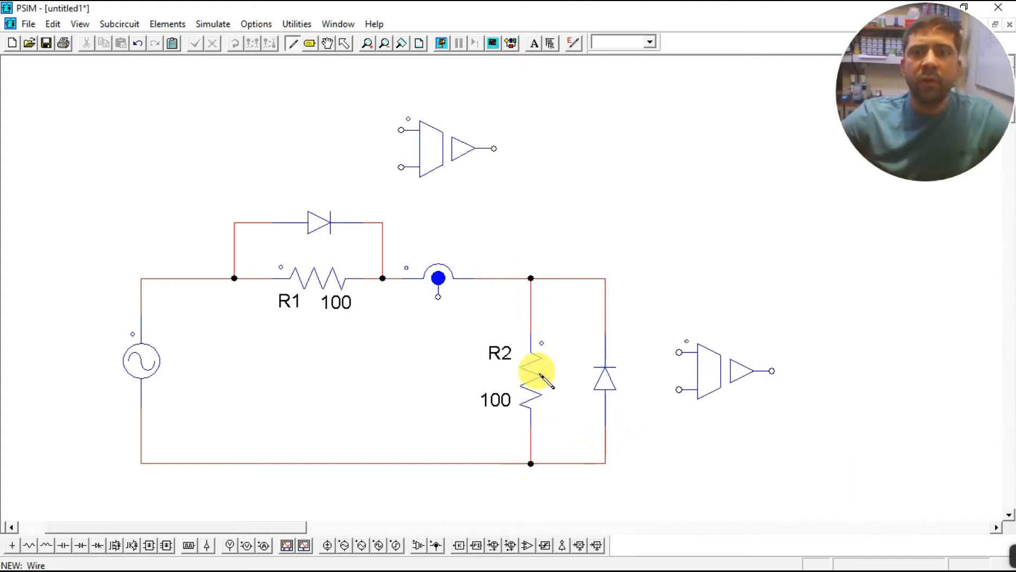
Wire the upper voltage sensor's inputs across R1 and its diode, and the other voltage sensor's inputs across R2 and its diode
left_click_drag(401, 130, 234, 222)
left_click_drag(401, 166, 382, 223)
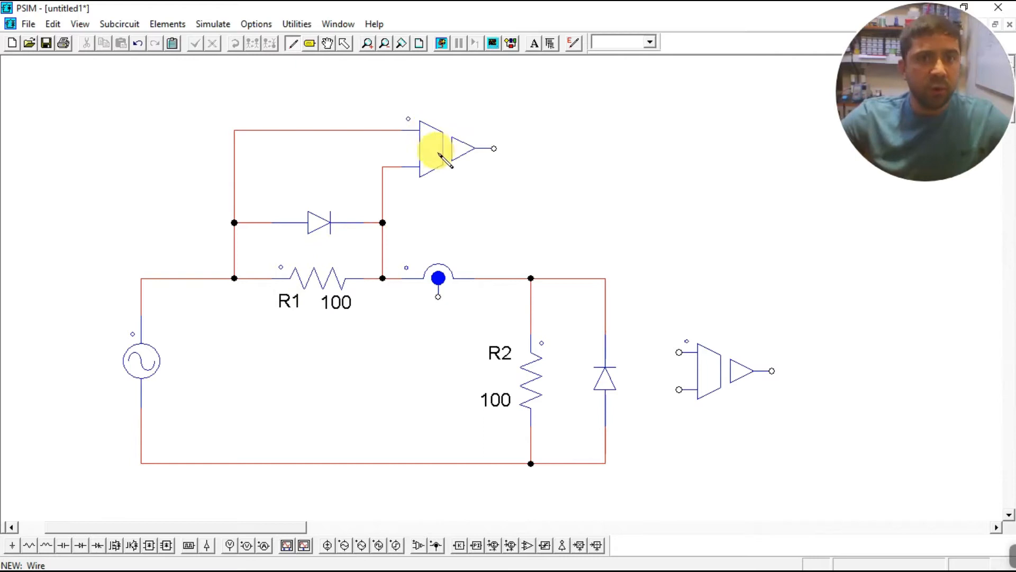
left_click_drag(680, 352, 608, 277)
left_click_drag(679, 390, 606, 464)
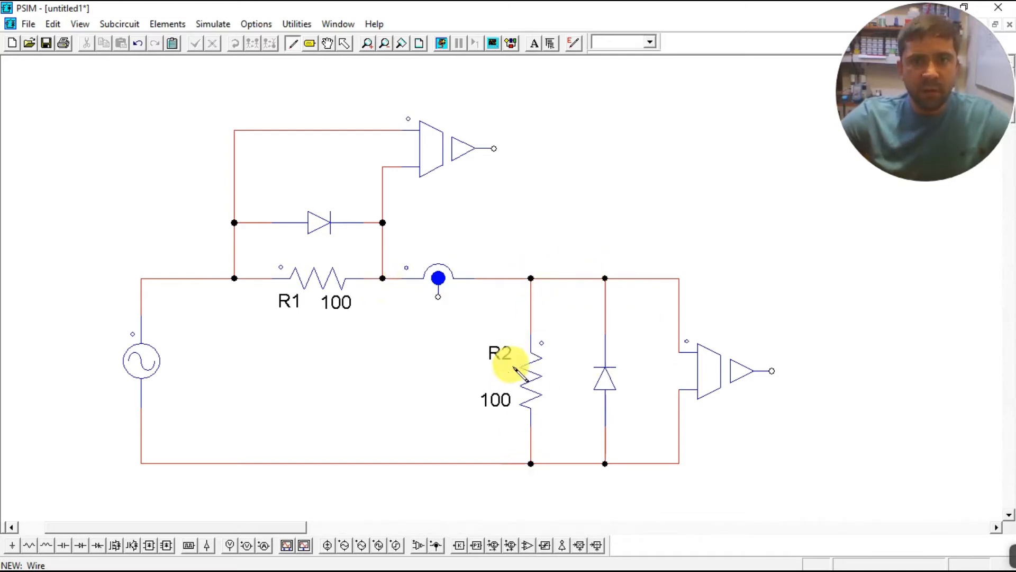
Display the name labels of the vertical diode D2 and the horizontal diode D1
double_click(602, 384)
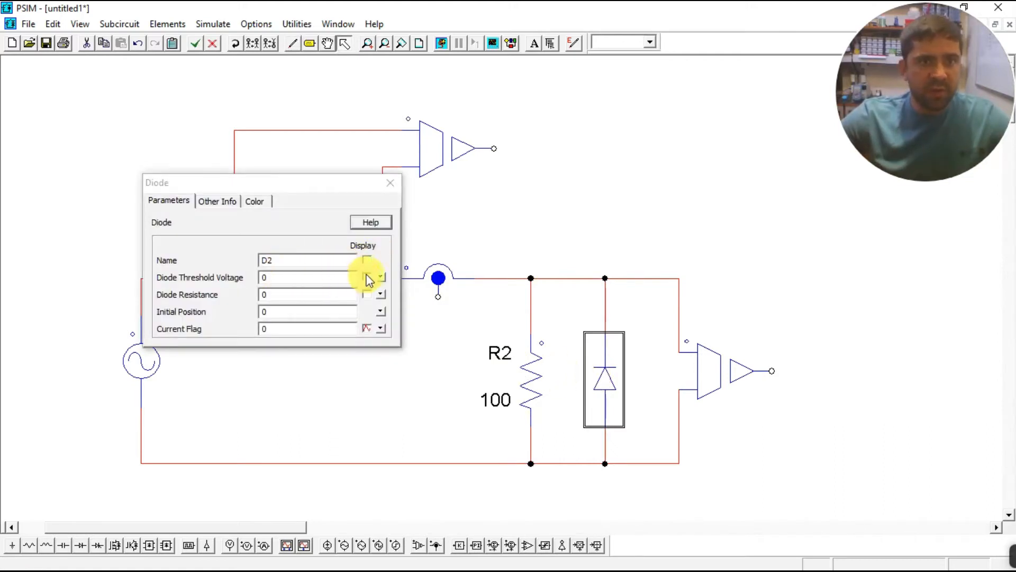
left_click(367, 260)
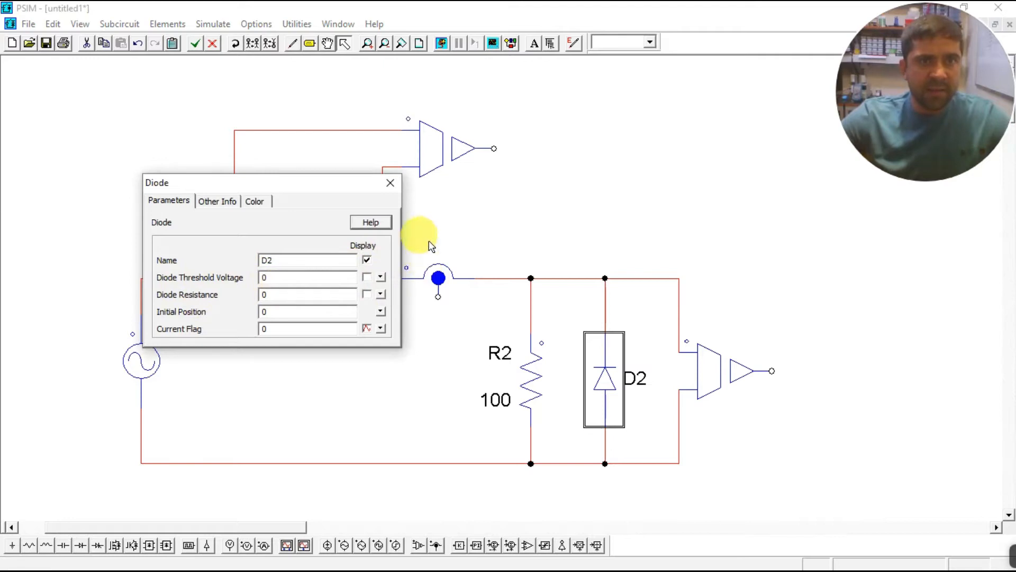
left_click(390, 182)
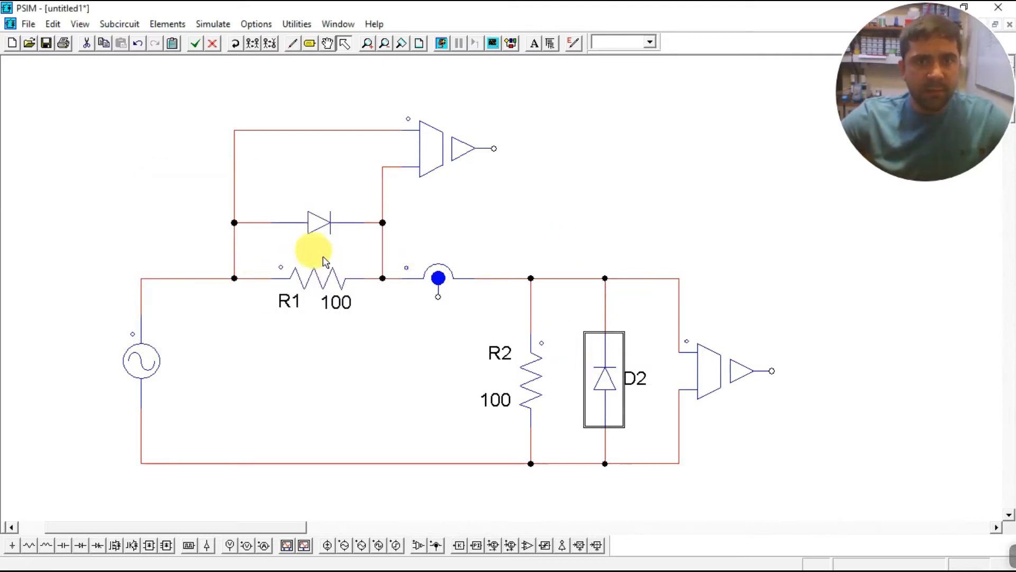
double_click(321, 222)
left_click(367, 260)
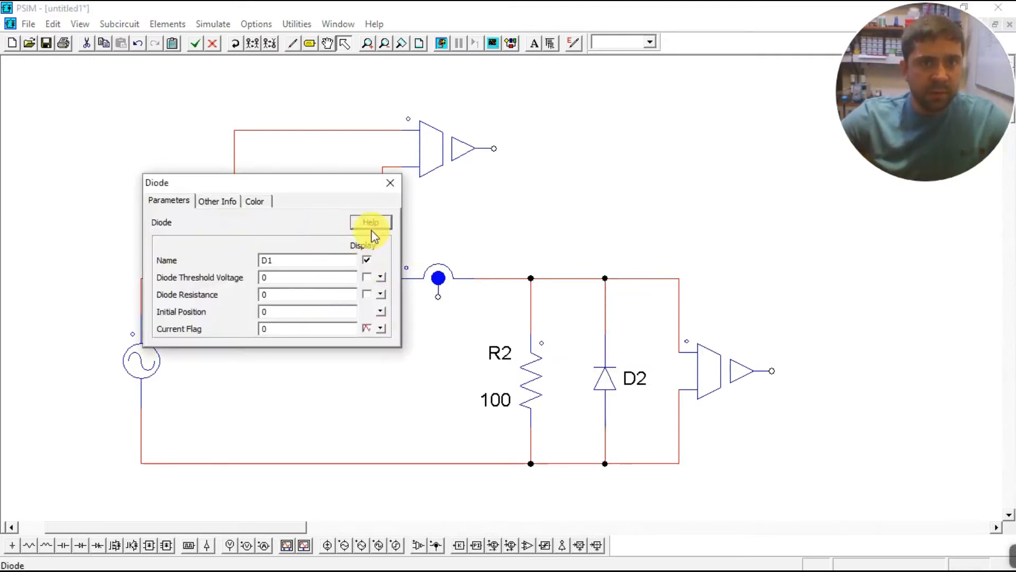
left_click(390, 183)
Move the D1 label so it sits centred just above its diode symbol
left_click(333, 167)
left_click(335, 201)
left_click_drag(334, 201, 317, 192)
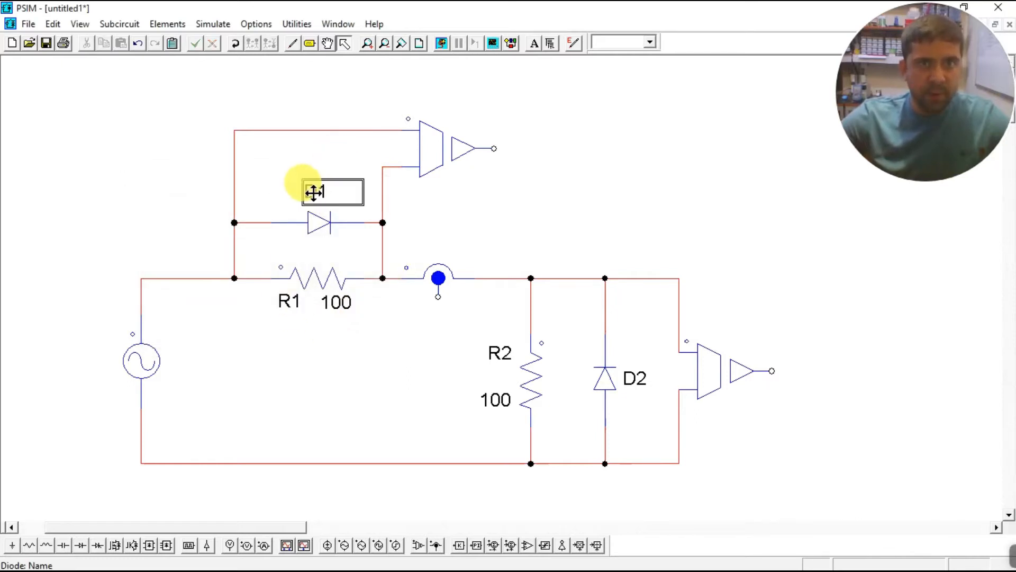
left_click(367, 397)
Rename the voltage sensor across R1 as VR1 and display its name
left_click(446, 149)
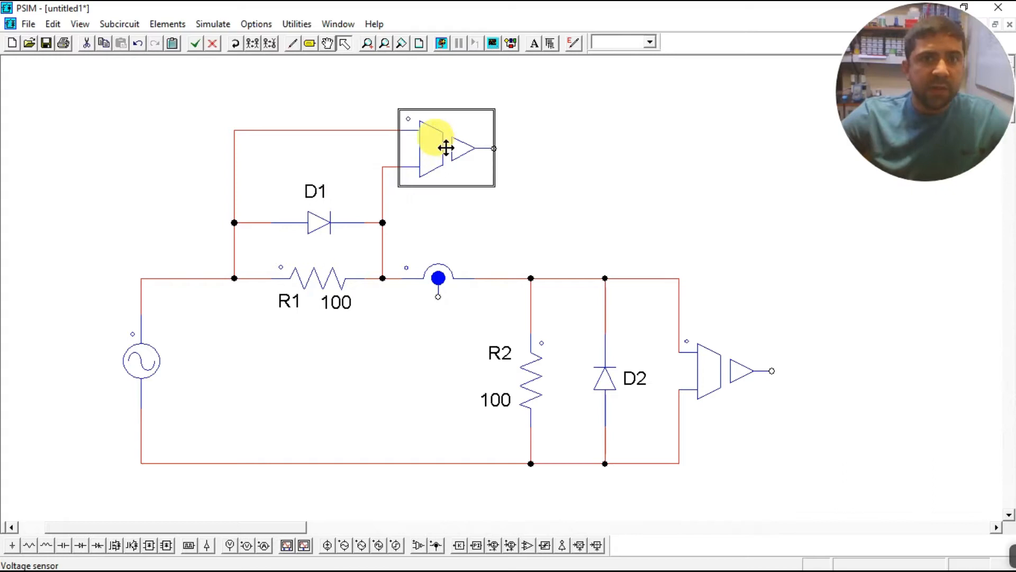
double_click(446, 148)
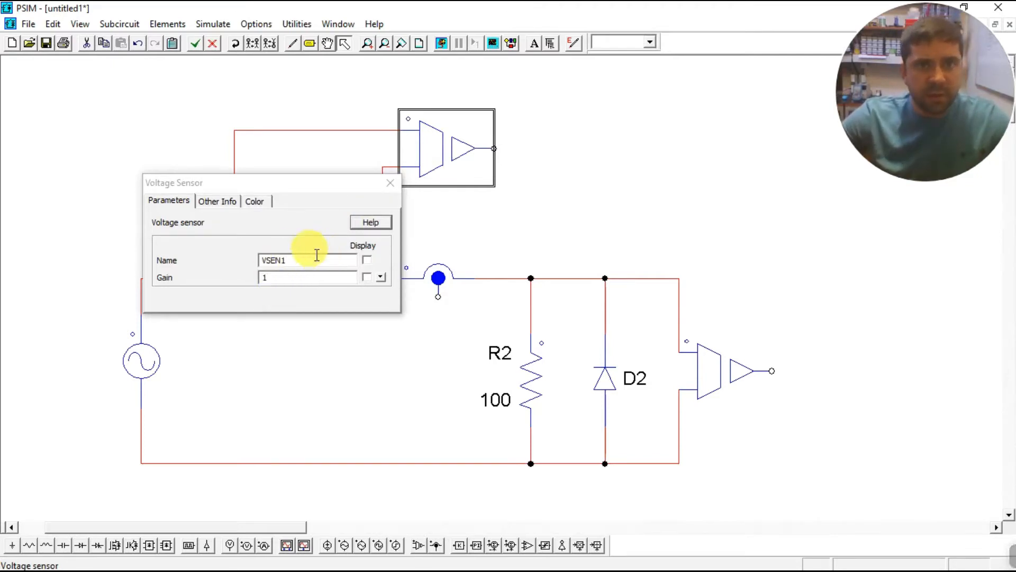
left_click(302, 259)
left_click_drag(294, 259, 136, 253)
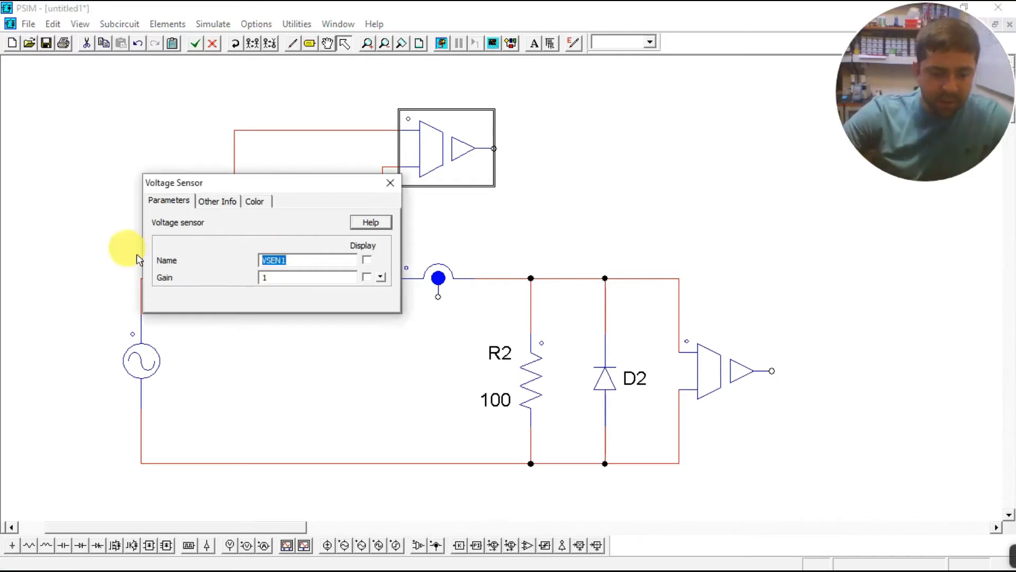
type("VR1")
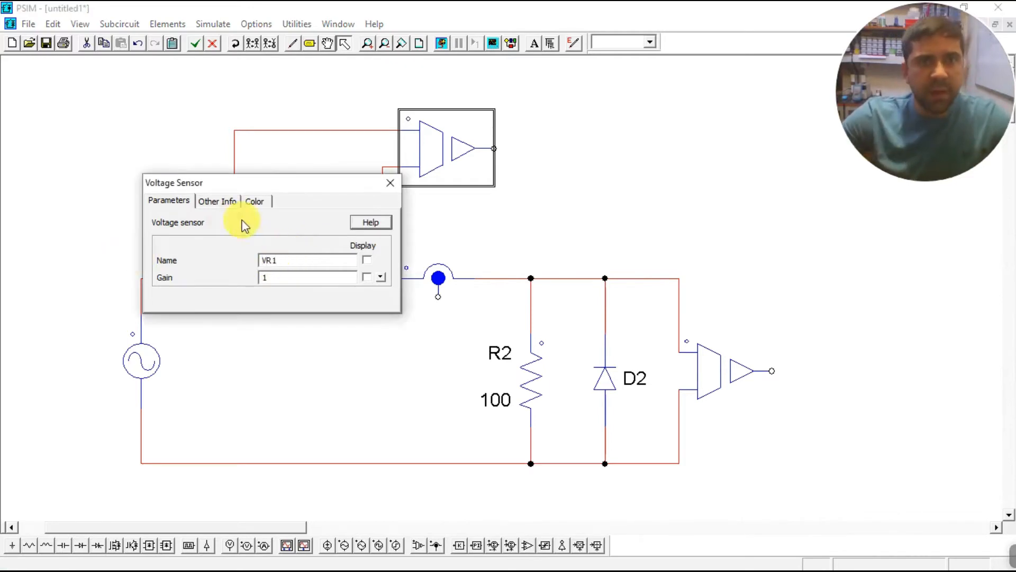
left_click(367, 260)
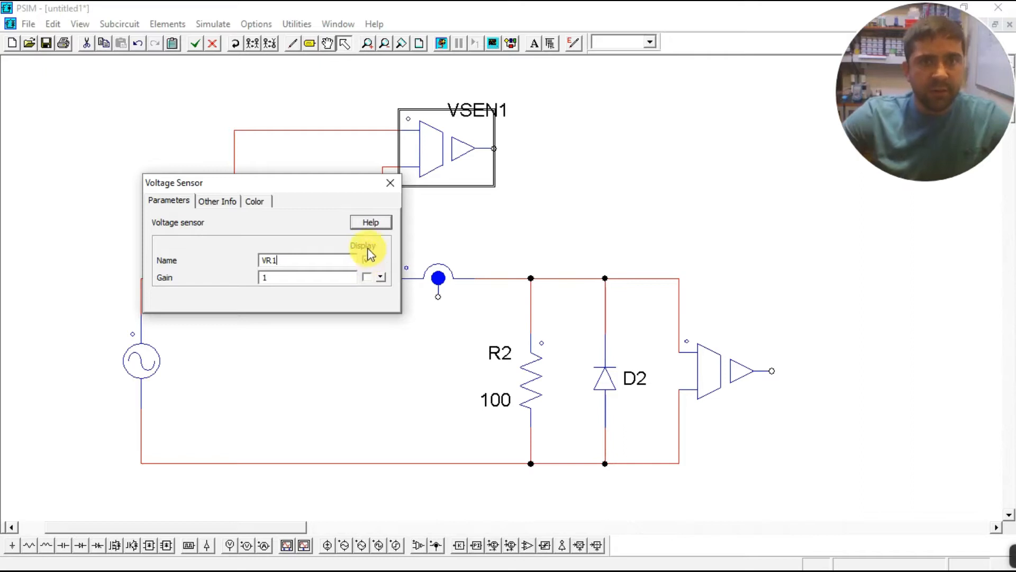
left_click(389, 182)
Rename the voltage sensor across R2 as VR2 and display its name
double_click(716, 372)
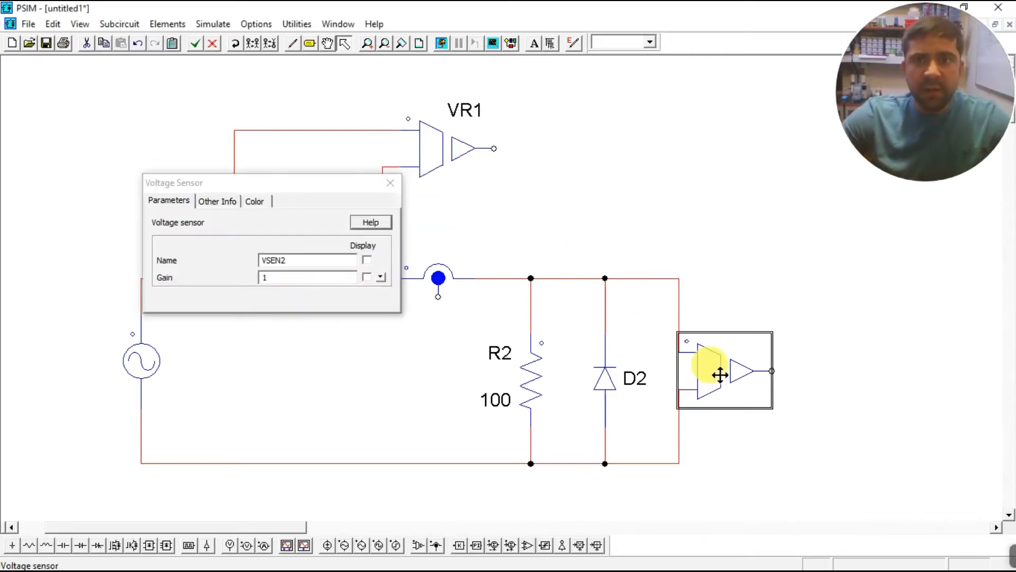
type("VR2")
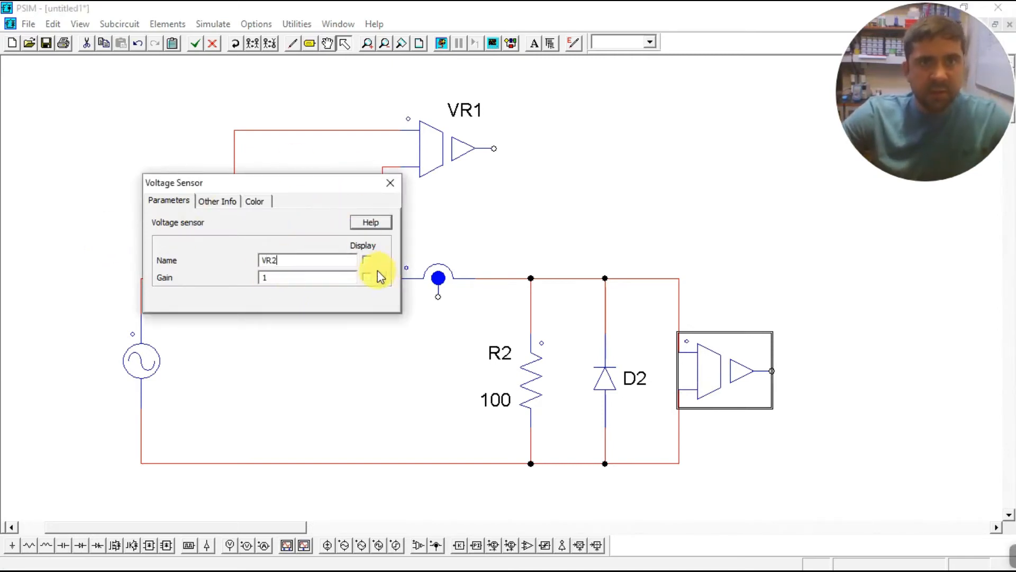
left_click(367, 259)
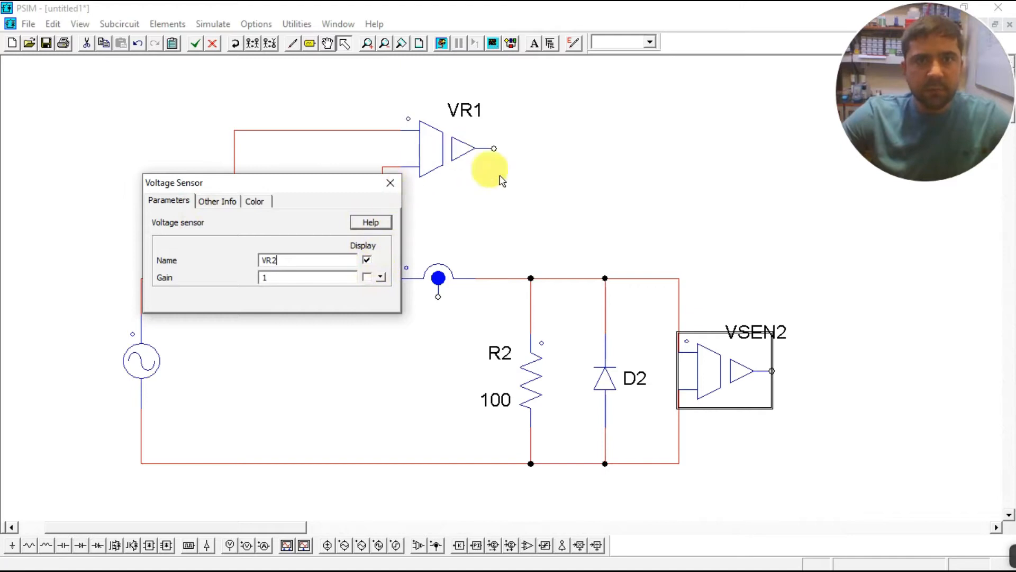
left_click(392, 183)
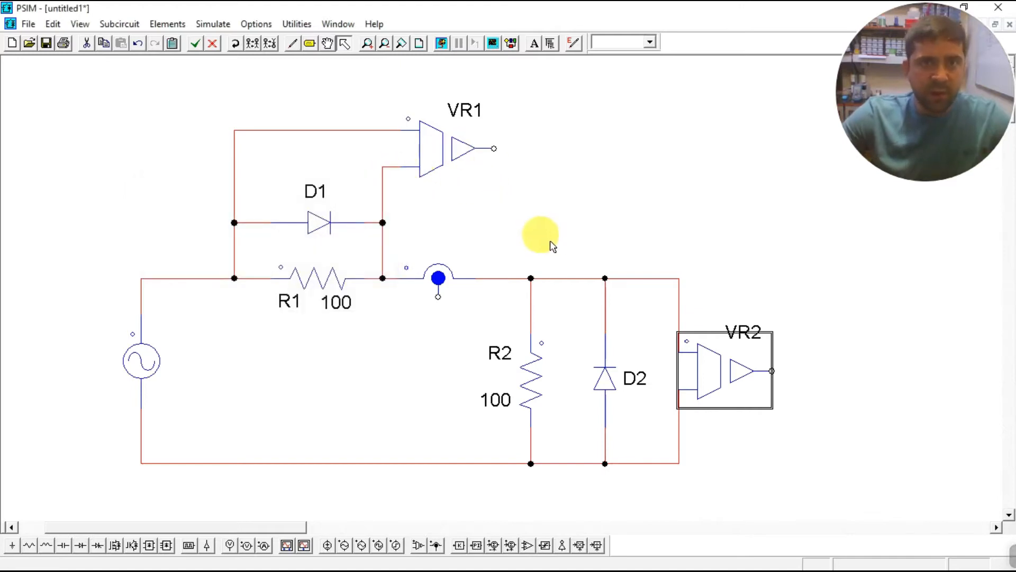
left_click(548, 244)
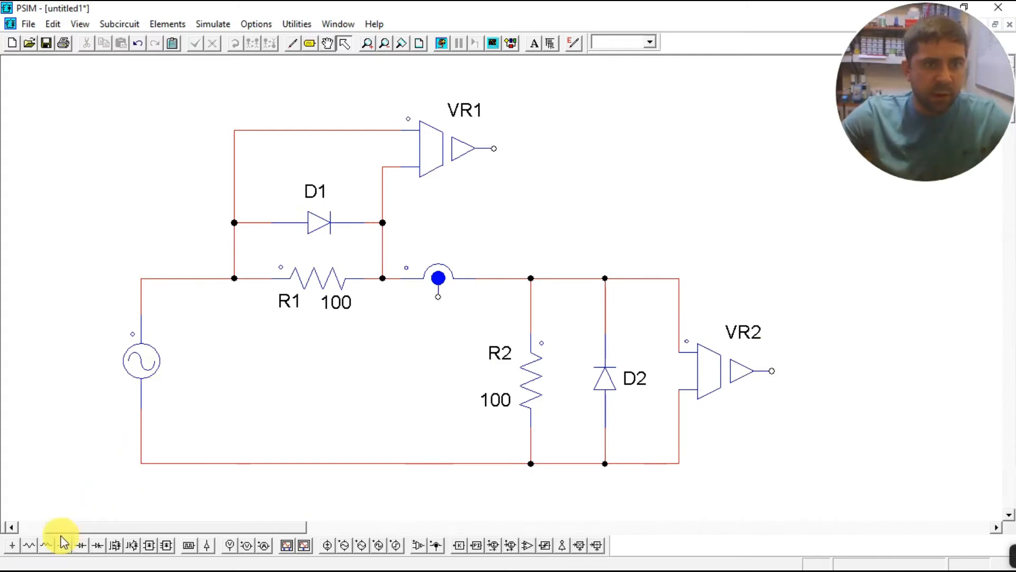
Try a ground element at the corner of the return wire below the source, and delete it
left_click(12, 545)
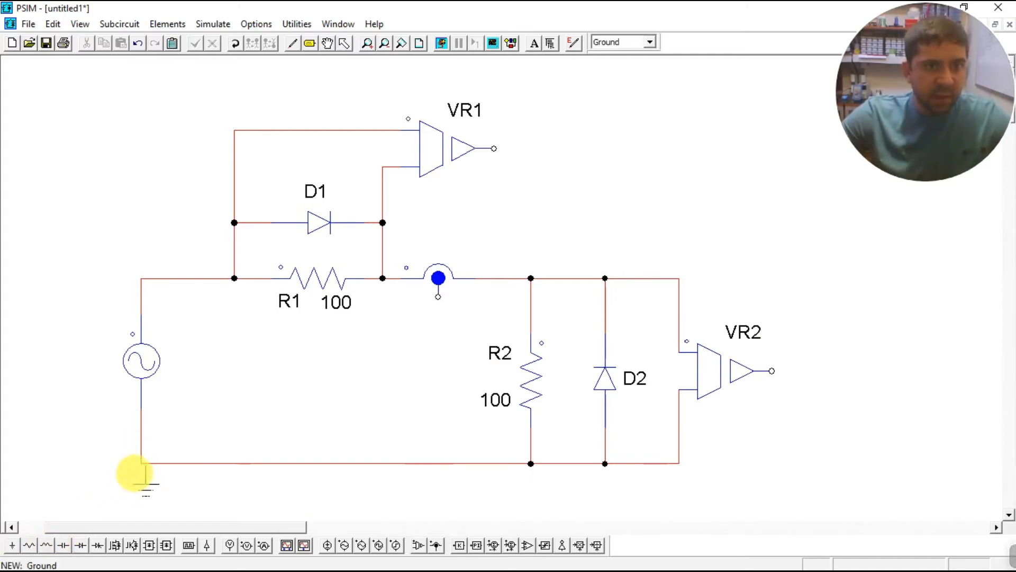
left_click(132, 470)
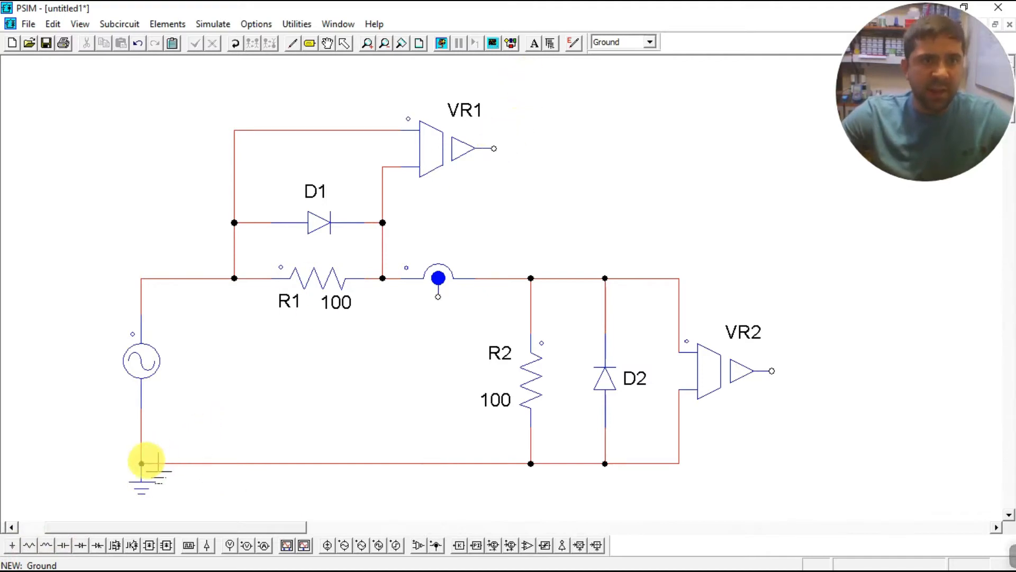
key("Escape")
left_click(149, 485)
key("Delete")
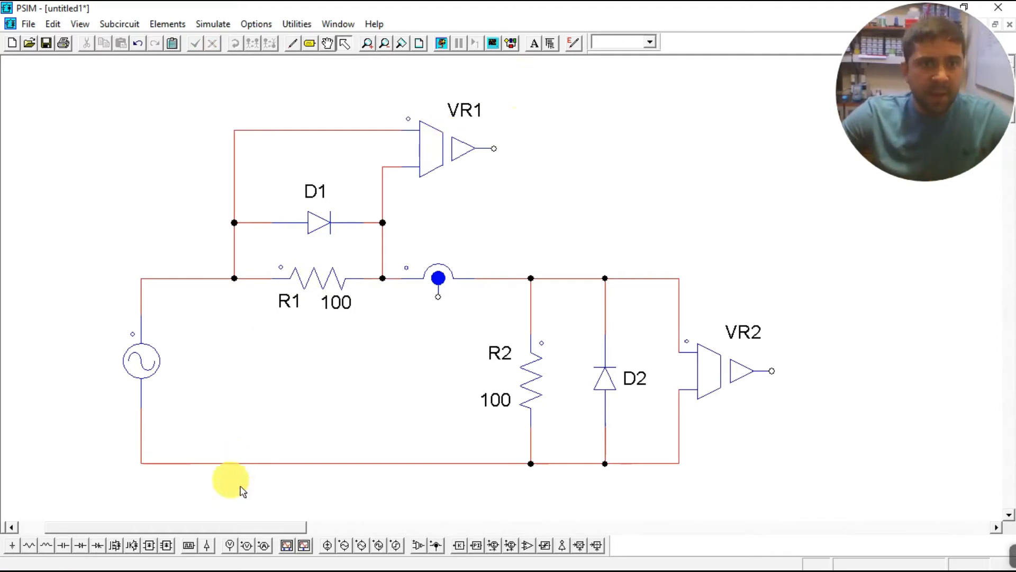
Connect a node-to-ground voltage probe to VR1's output, spacing the probe and the VR1 label so they do not overlap
left_click(230, 545)
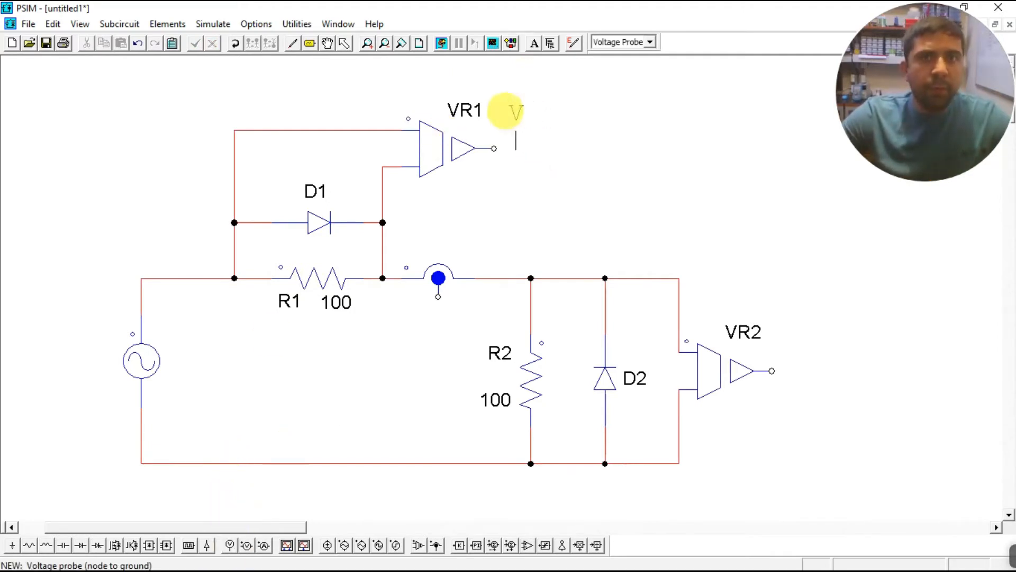
left_click(480, 111)
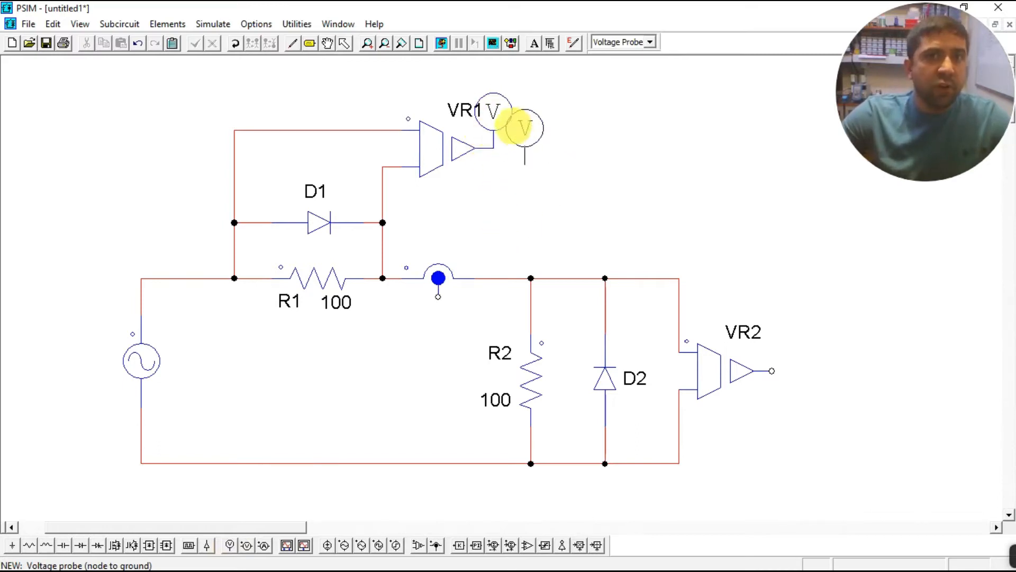
key("Escape")
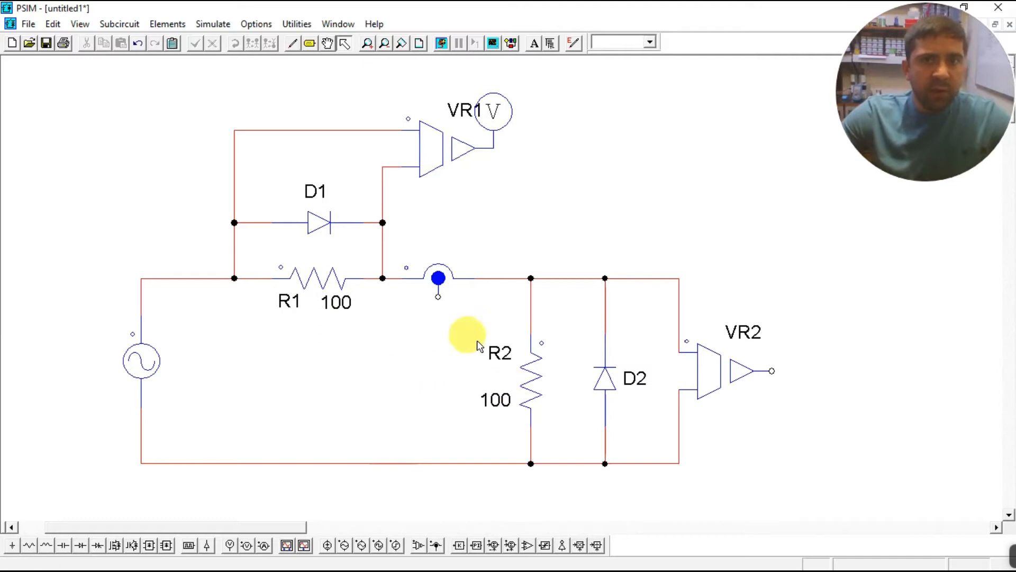
left_click_drag(506, 117, 528, 112)
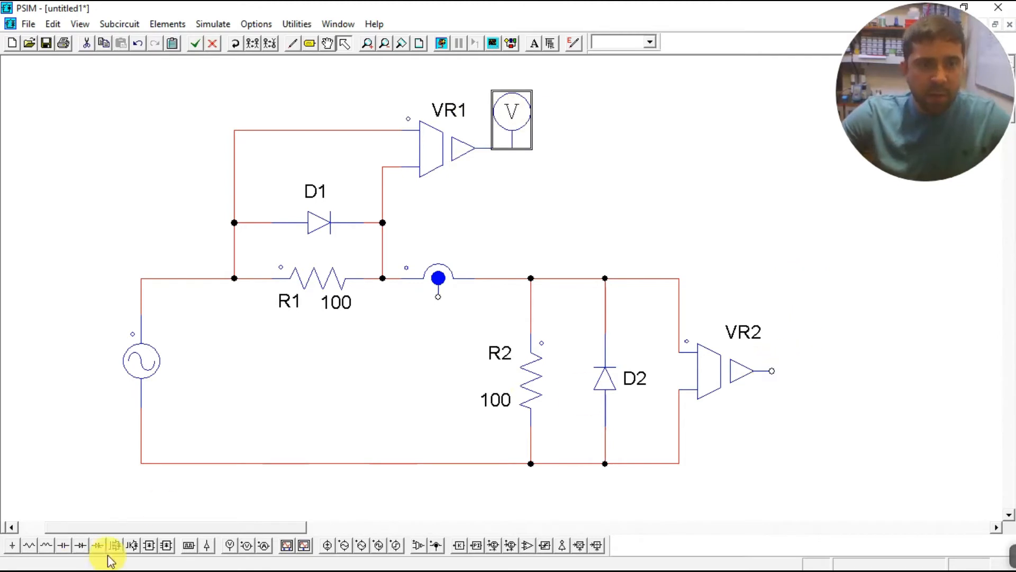
Place a second voltage probe to the right of VR2 and wire it to VR2's output
left_click(235, 544)
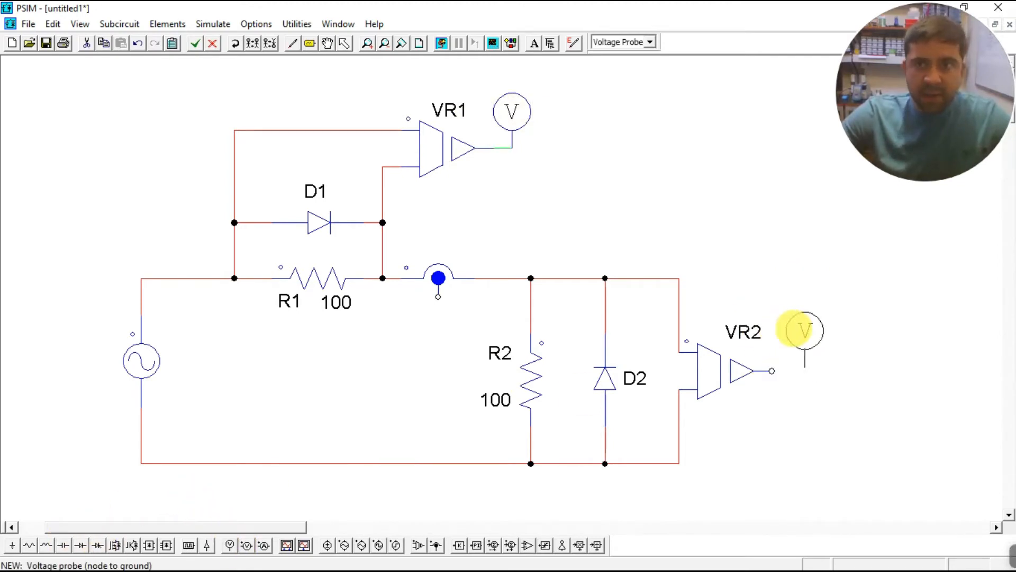
left_click(805, 337)
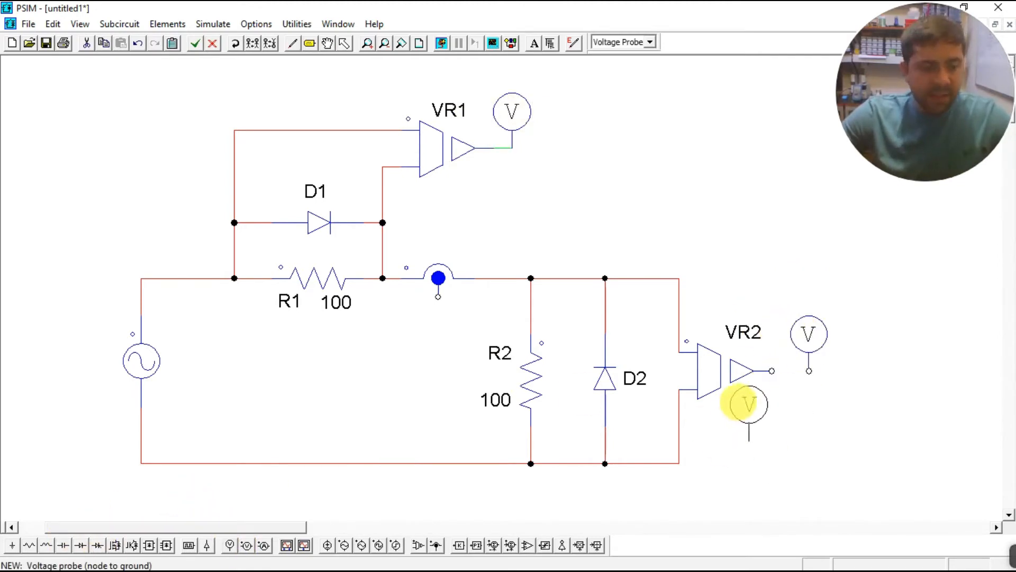
key("Escape")
left_click(292, 43)
left_click_drag(772, 371, 809, 371)
key("Escape")
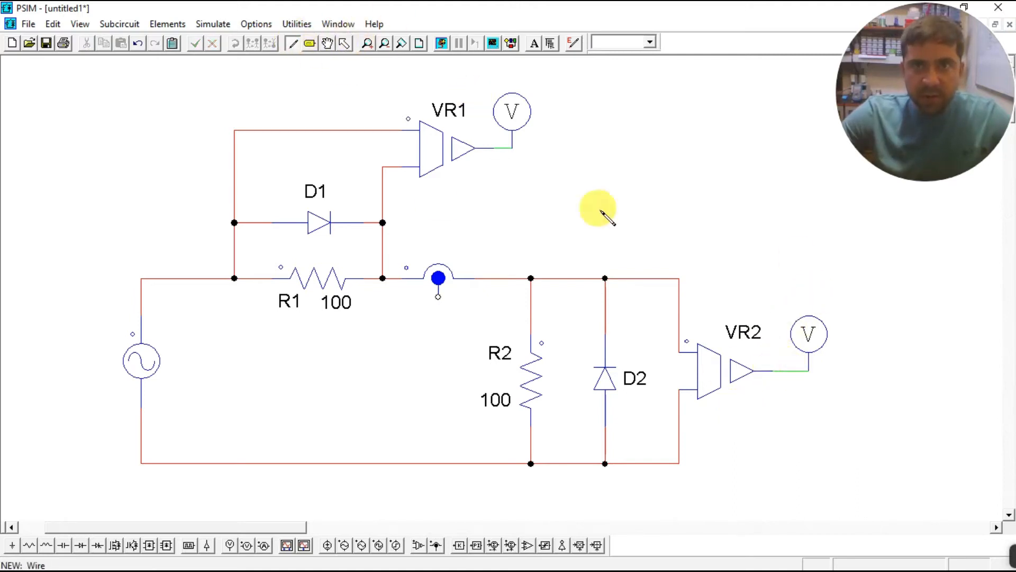
Rename the voltage probe on VR1's output as V1, display its name, and set the label beside the probe
double_click(509, 116)
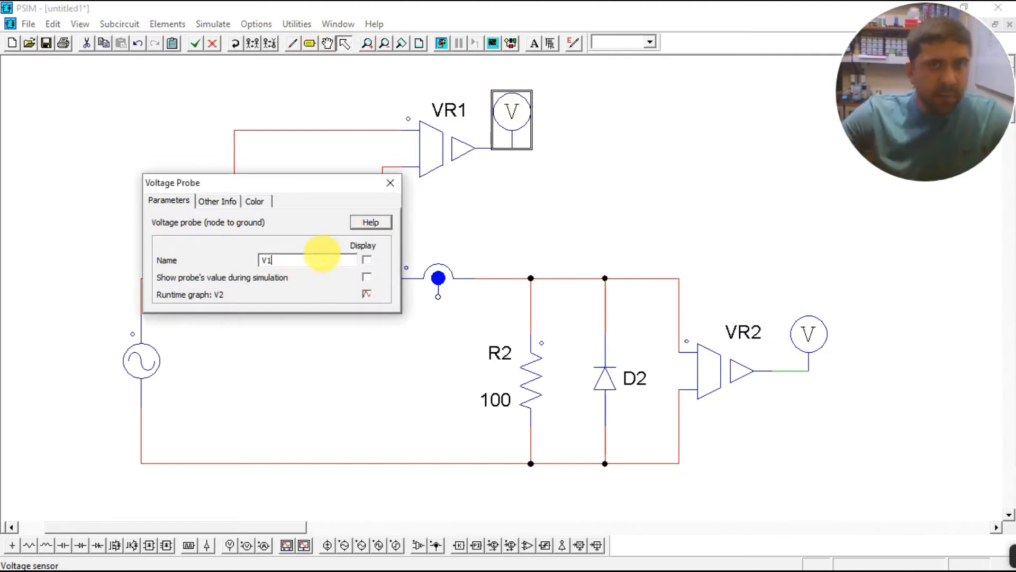
left_click(367, 260)
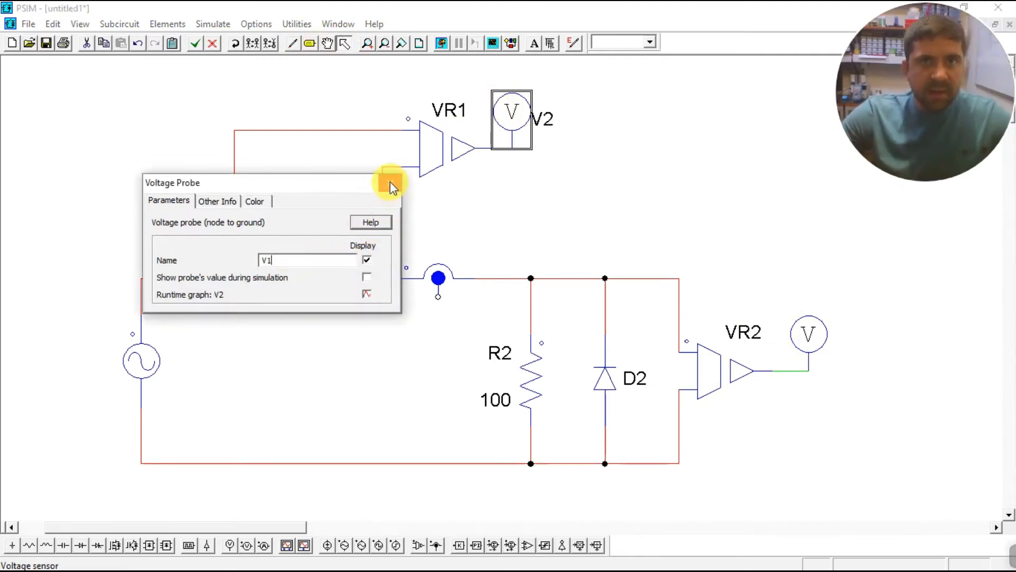
left_click(390, 182)
left_click(540, 118)
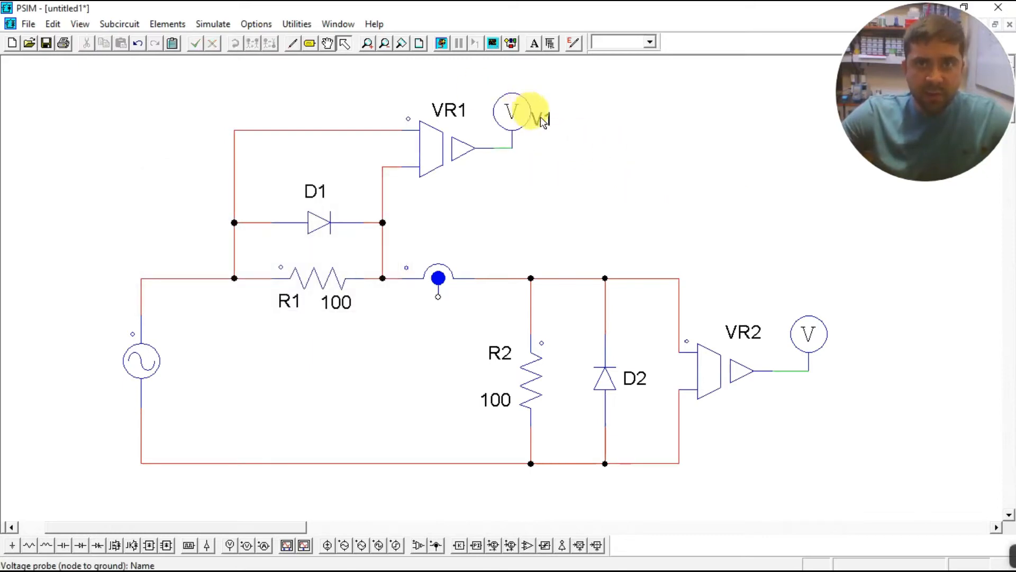
Rename the voltage probe on VR2's output as V2, display its name, and set the label beside the probe
double_click(806, 334)
left_click(315, 260)
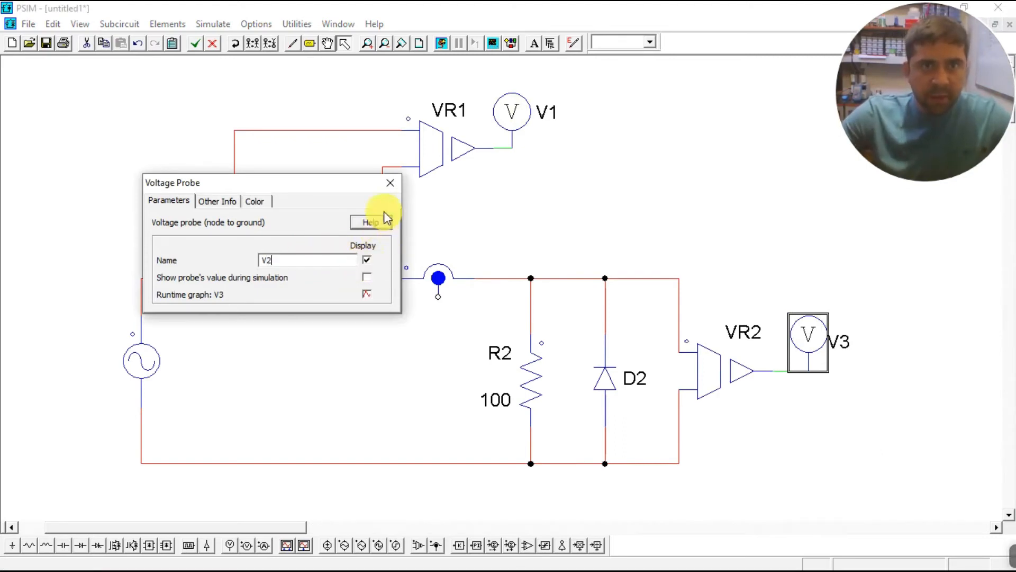
left_click(390, 183)
left_click(845, 343)
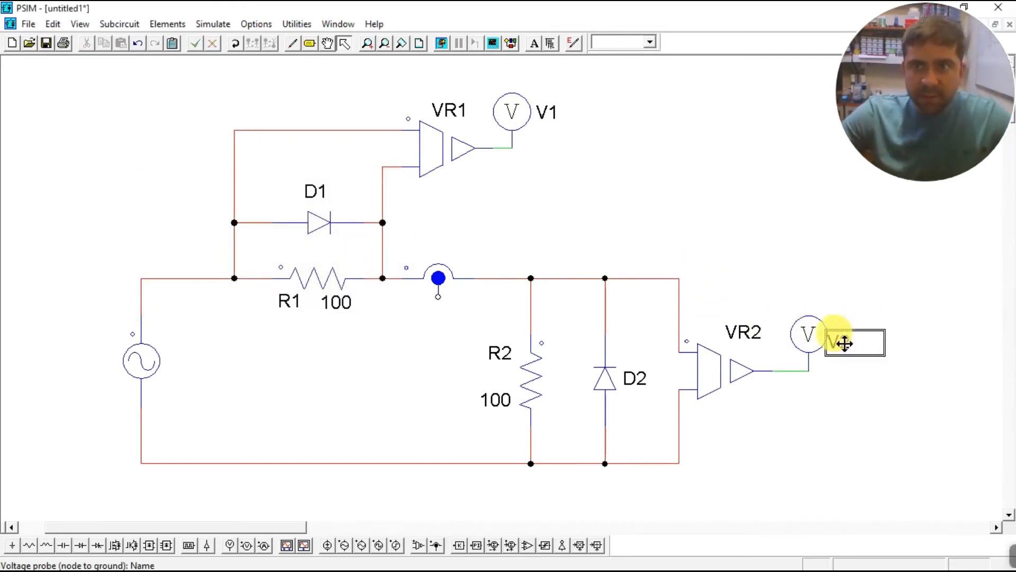
left_click_drag(844, 343, 852, 337)
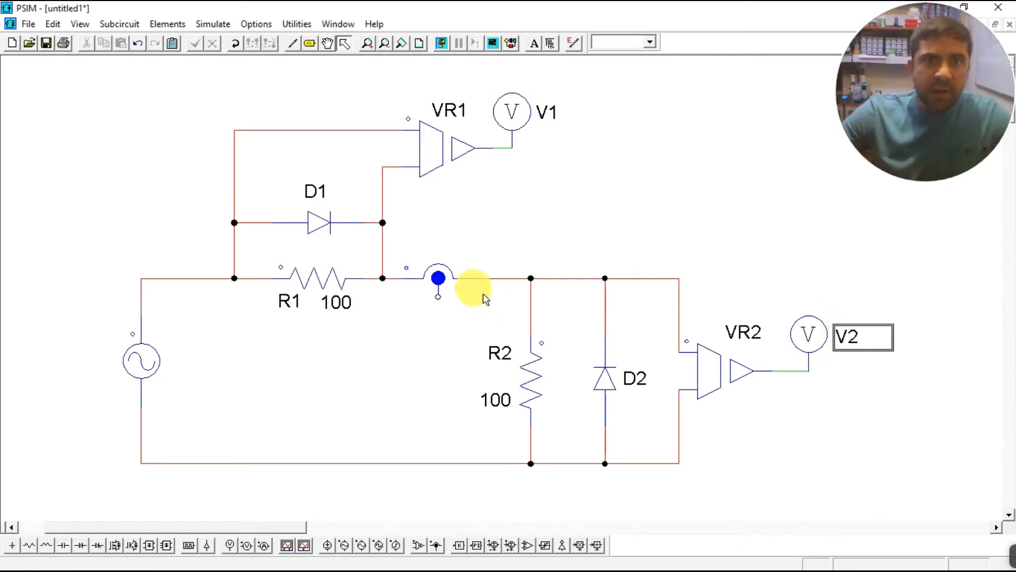
Rename the current sensor as I, display its name, and set the label just above the sensor
double_click(439, 278)
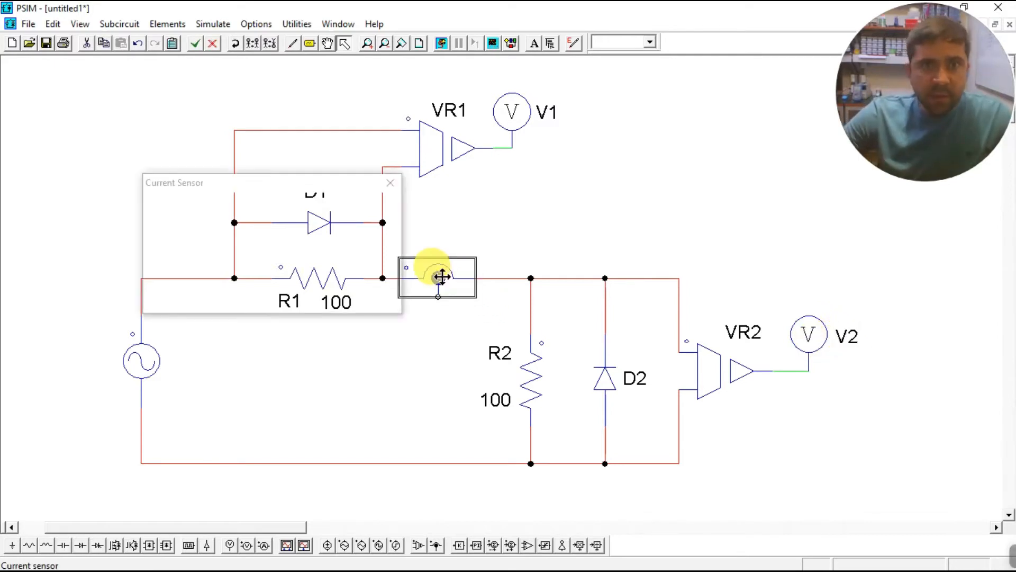
double_click(284, 261)
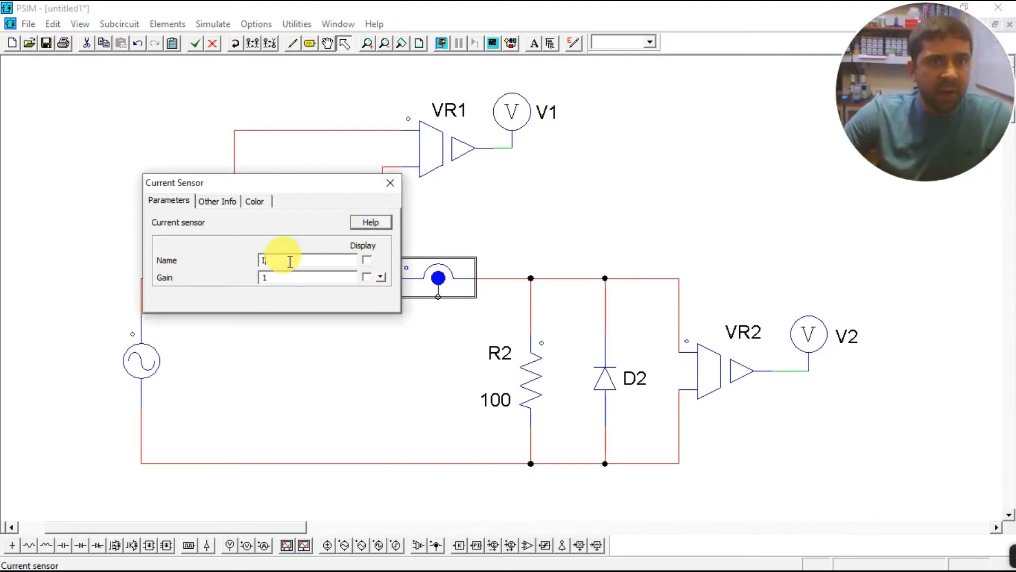
left_click(367, 260)
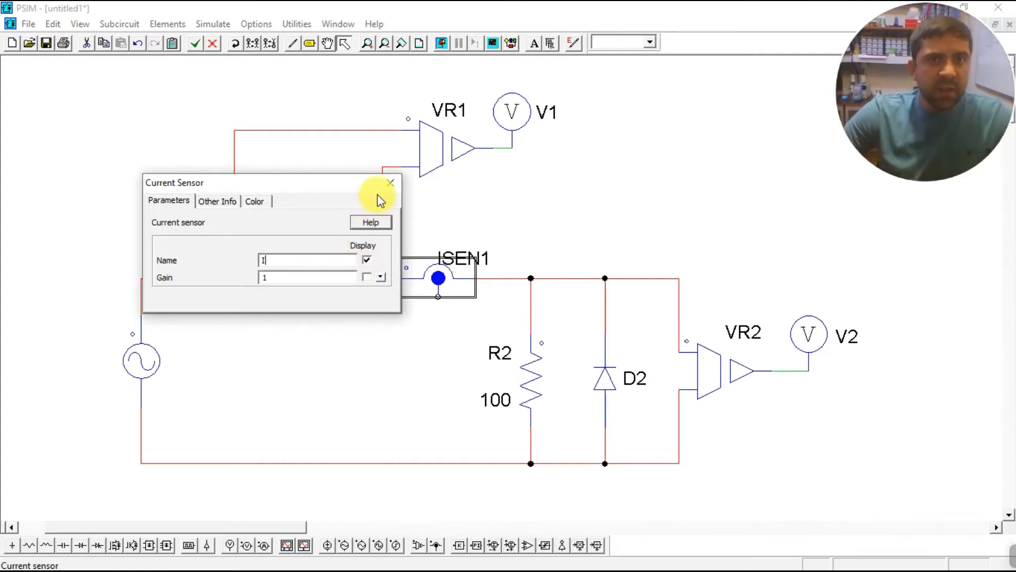
left_click(391, 182)
left_click(443, 259)
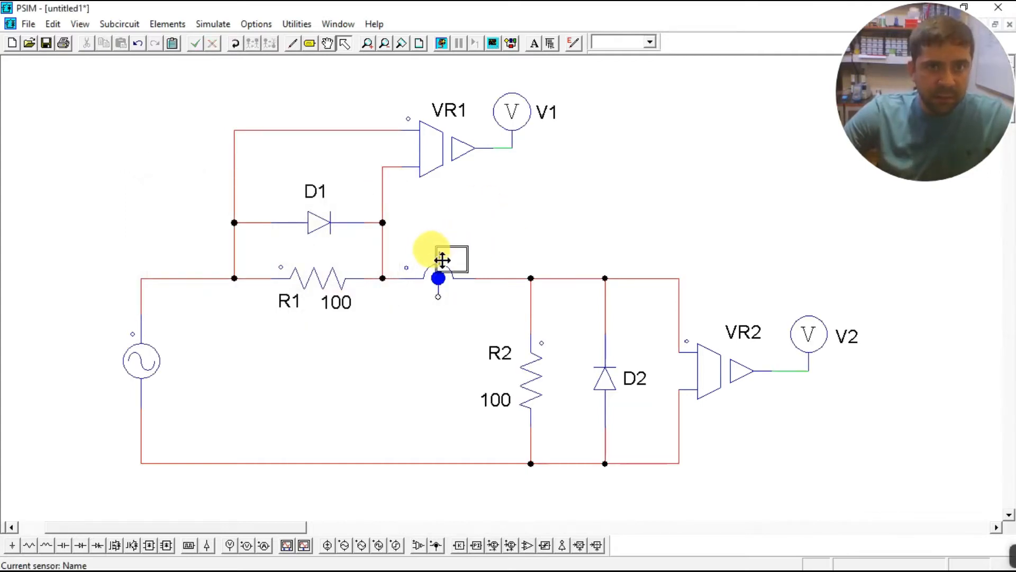
left_click_drag(442, 260, 440, 245)
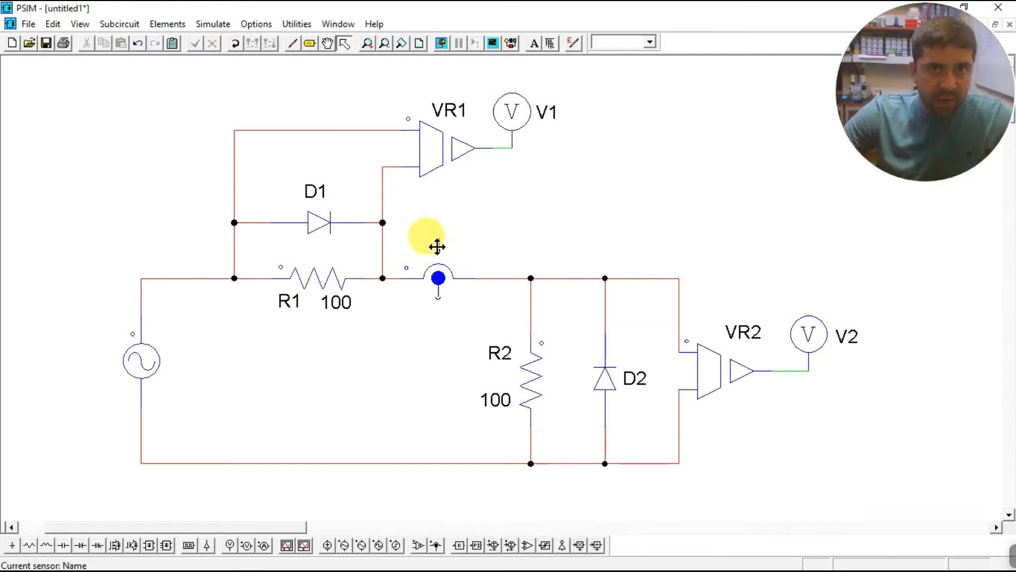
double_click(437, 246)
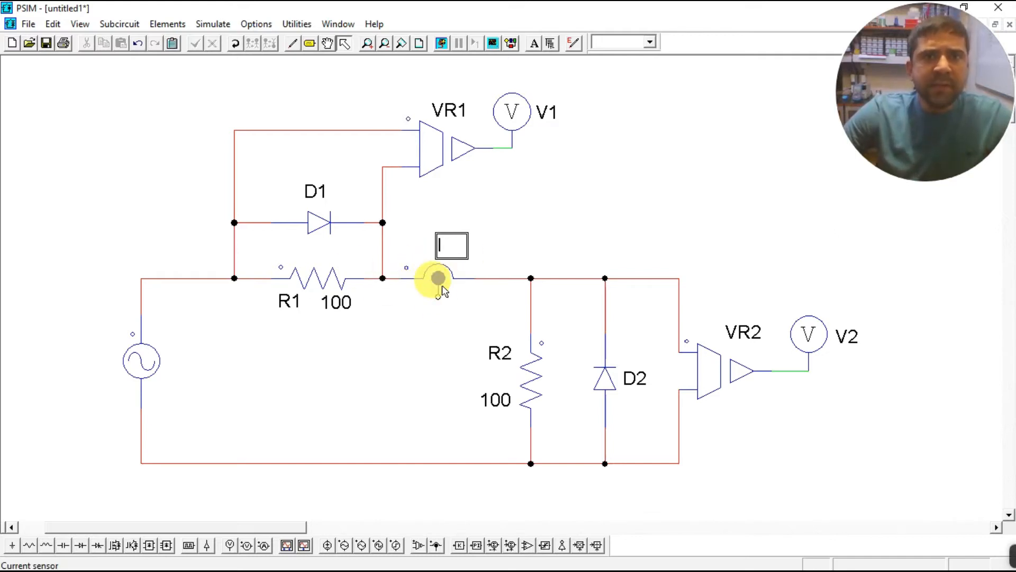
Place a node-to-ground voltage probe below the current sensor, toward R1, and wire it to the sensor's output
left_click(232, 545)
left_click(392, 316)
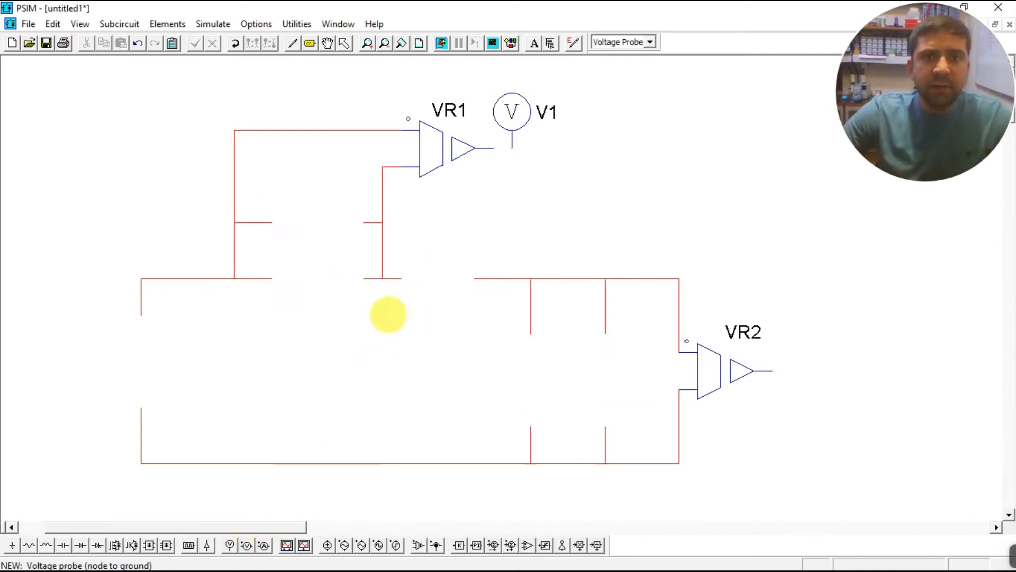
key("Escape")
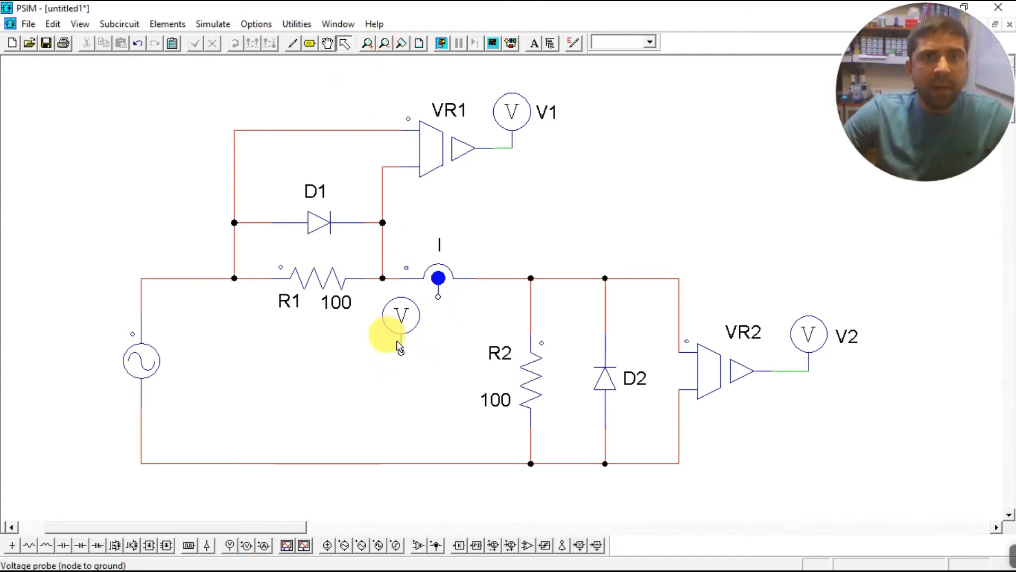
left_click(293, 43)
left_click_drag(402, 352, 439, 297)
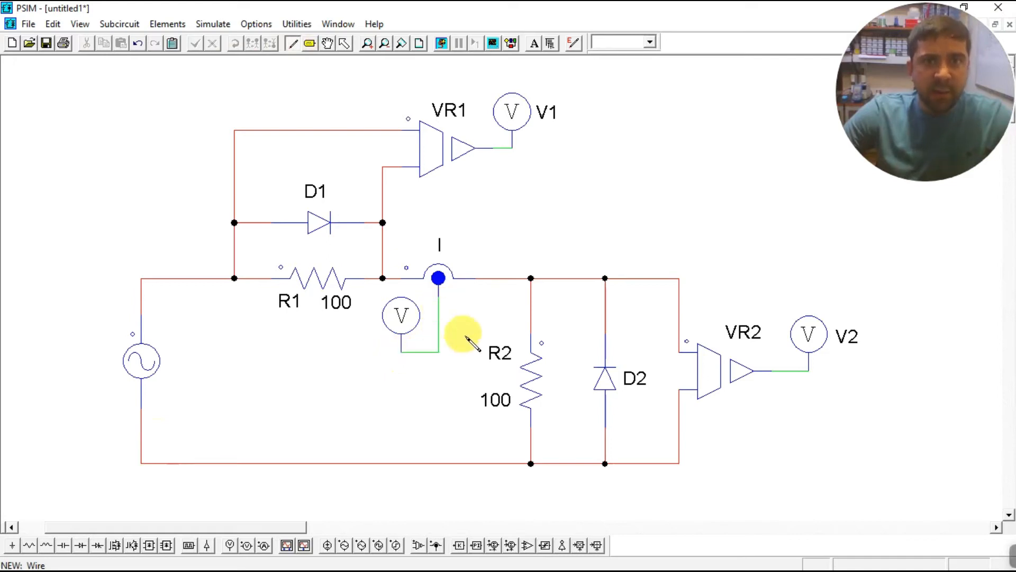
Rename the voltage probe on the current sensor's output as I, display its name, and set the label beside the probe
double_click(401, 316)
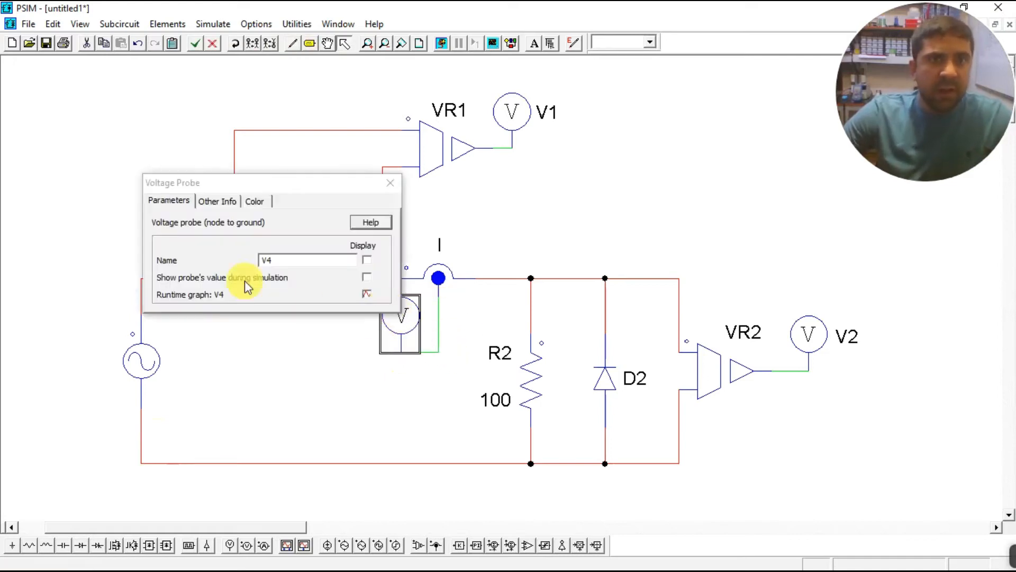
left_click_drag(277, 260, 193, 256)
type("I")
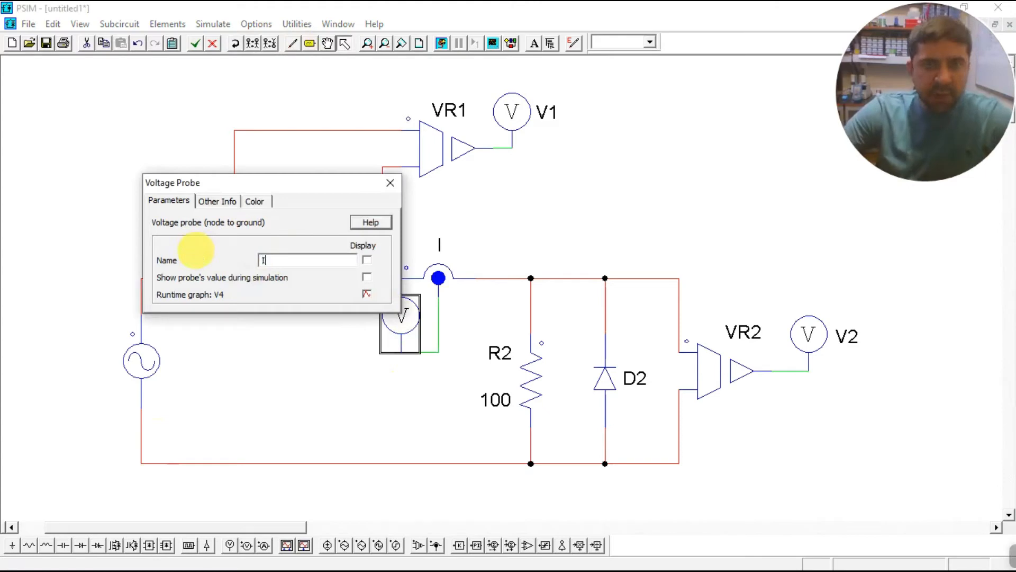
left_click(390, 184)
left_click(422, 329)
left_click_drag(423, 328, 412, 333)
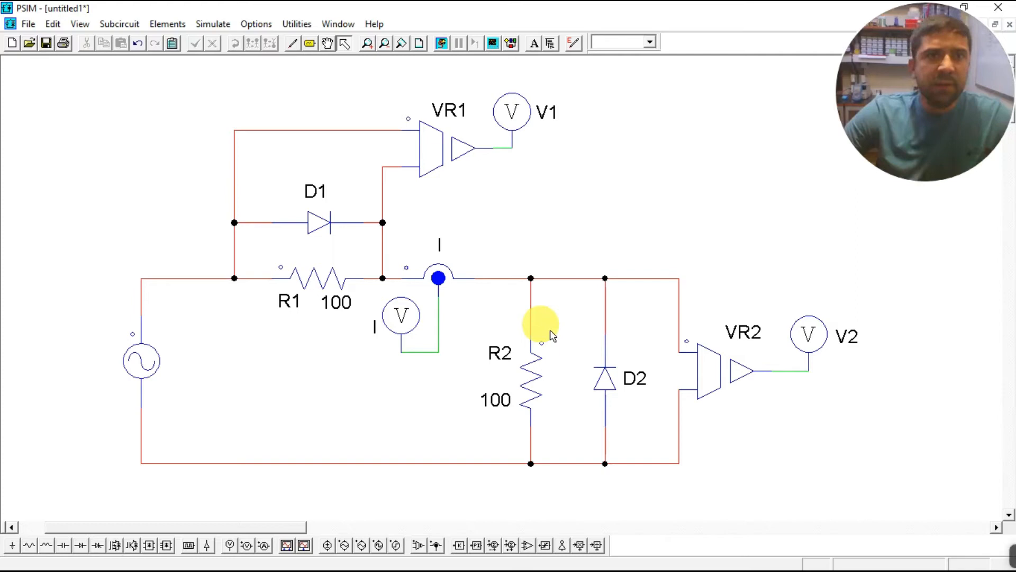
Set the sinusoidal source's peak amplitude to 100 and frequency to 60, and display both values
left_click(142, 363)
double_click(144, 364)
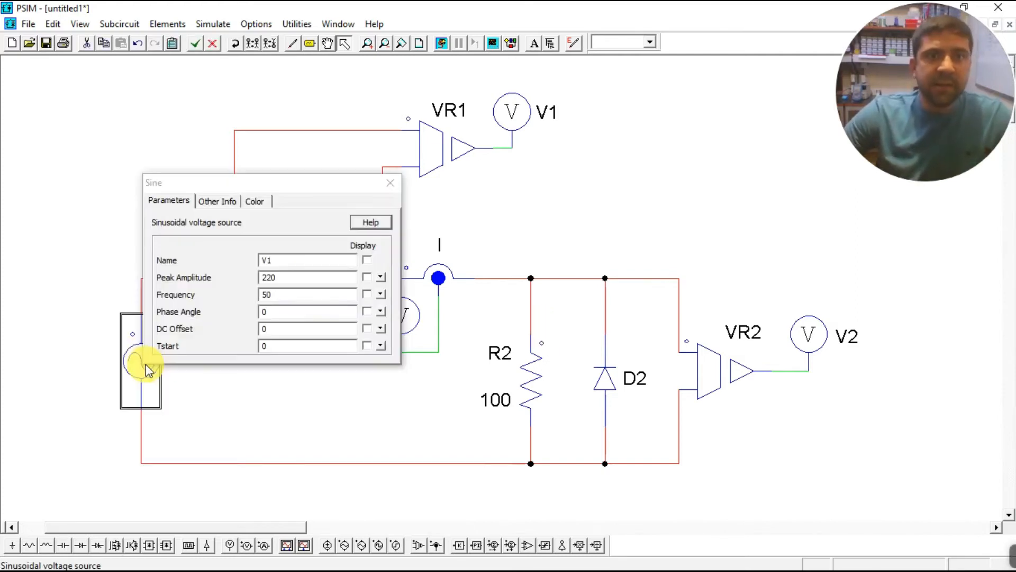
left_click_drag(289, 279, 193, 270)
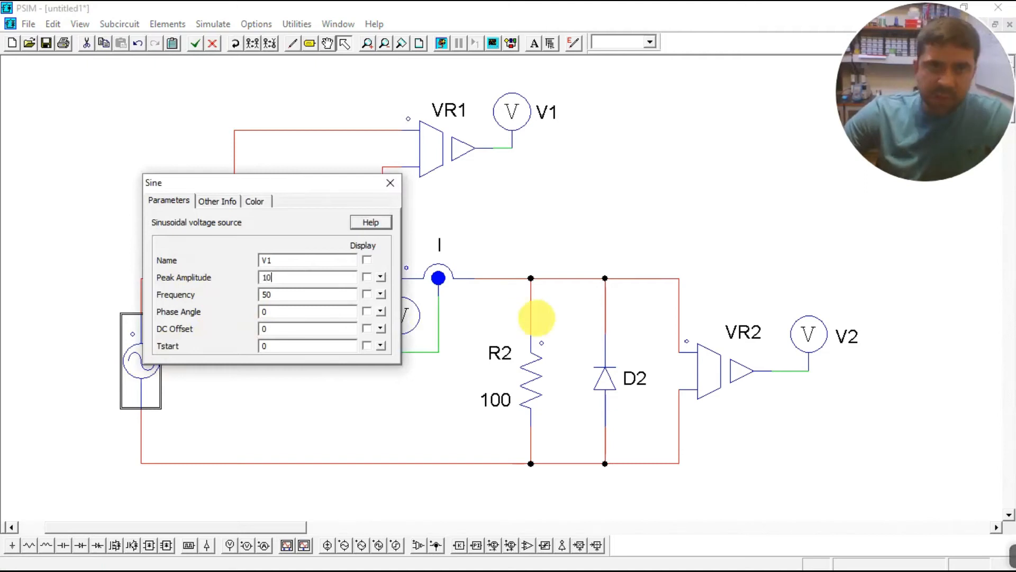
left_click_drag(323, 295, 195, 295)
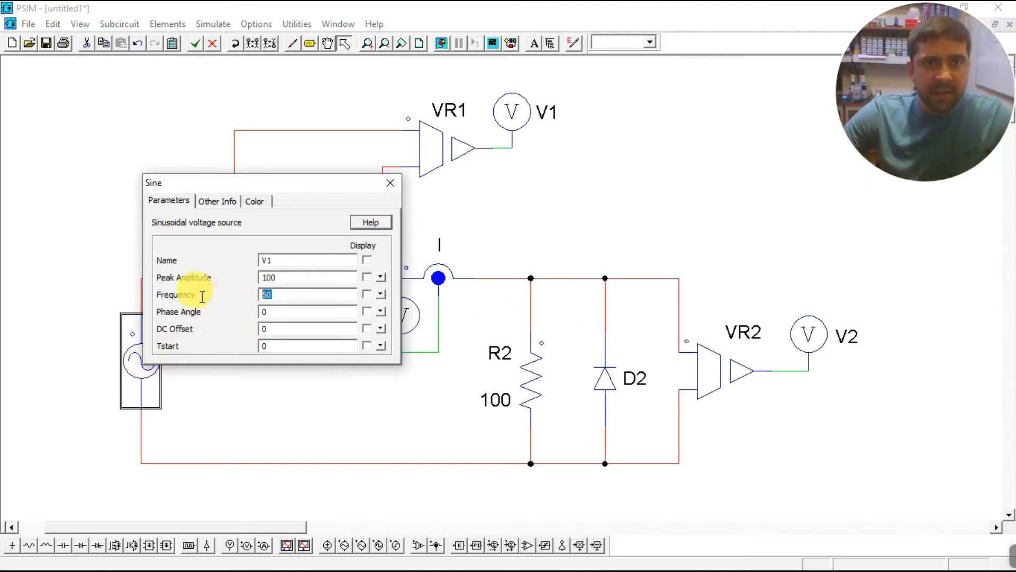
left_click(367, 294)
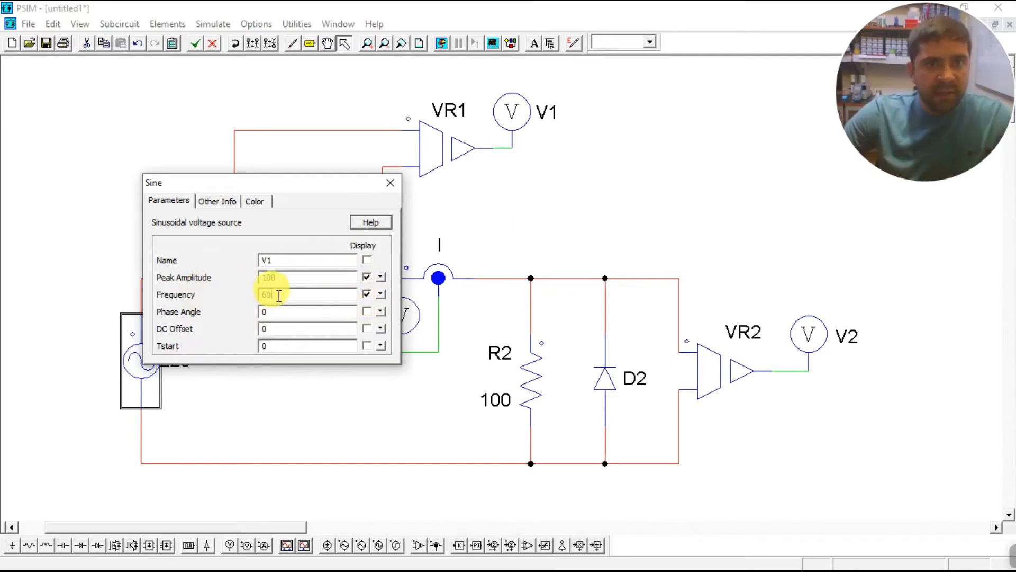
left_click(279, 295)
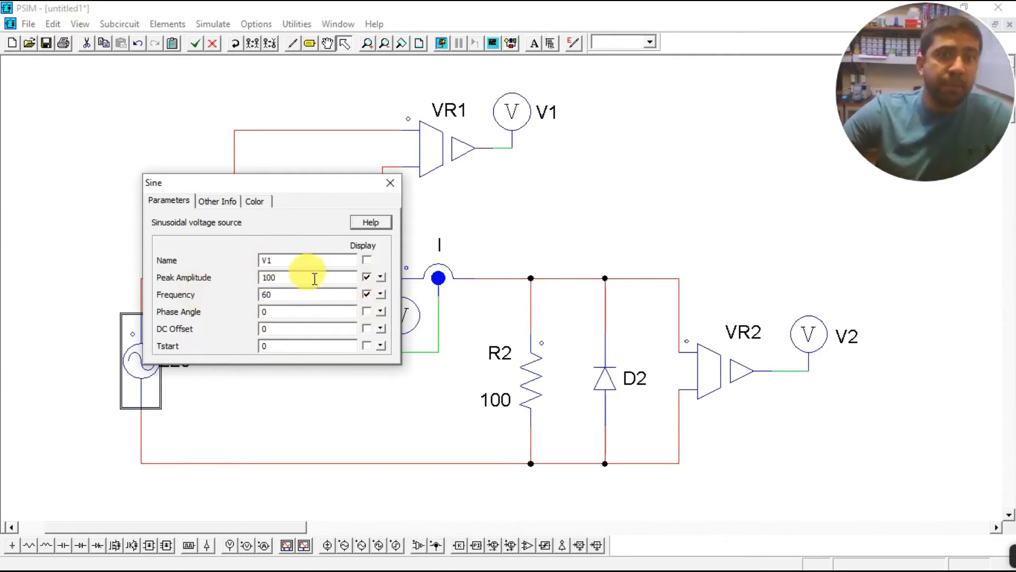
Rename the sinusoidal source as Vin and display its name on the schematic
left_click(294, 259)
key("BackSpace")
type("in")
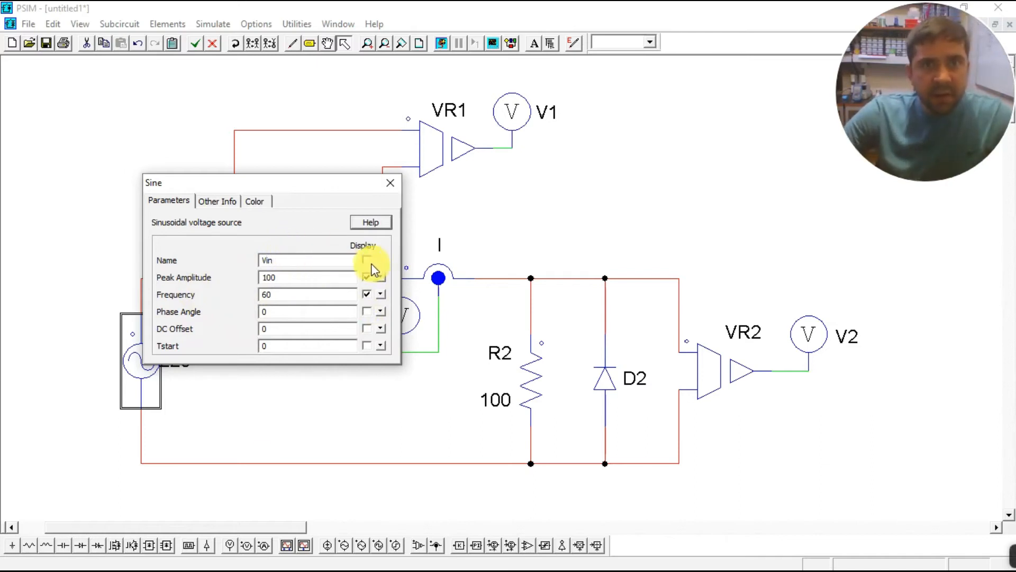
left_click(391, 182)
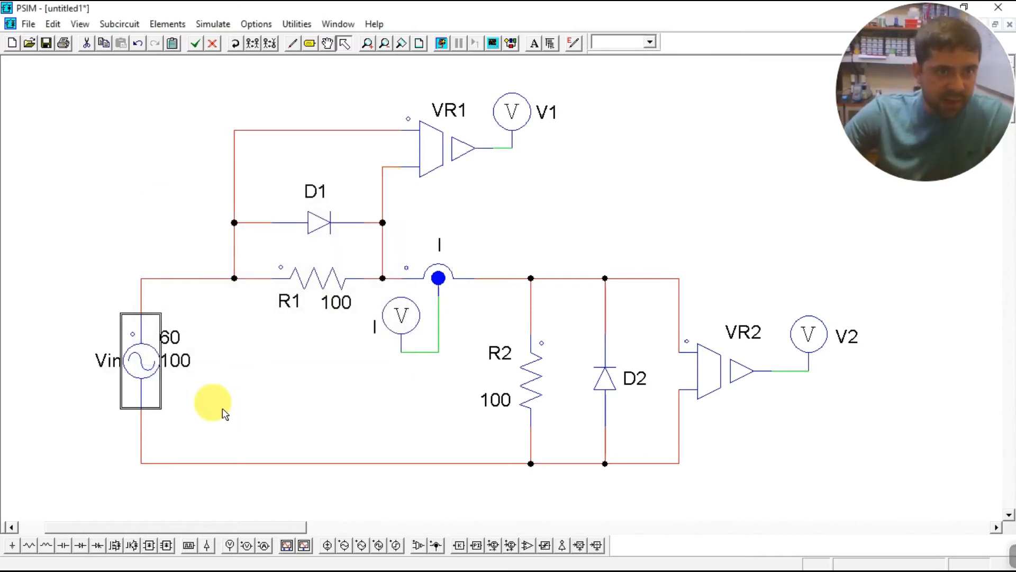
Arrange the source's amplitude, frequency and Vin labels beside its symbol so they do not overlap it
left_click_drag(175, 365, 177, 378)
left_click(171, 337)
left_click_drag(171, 338, 179, 350)
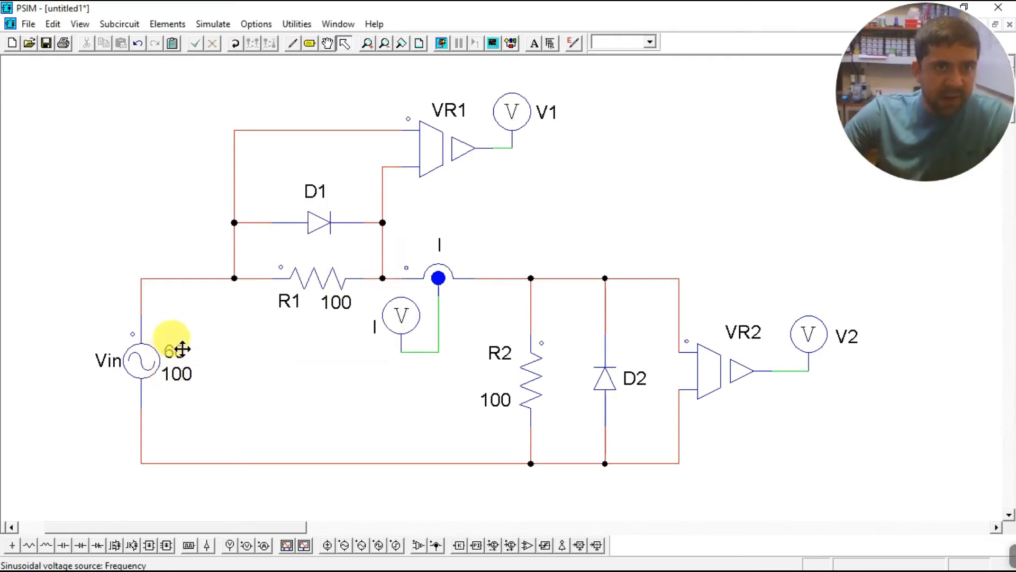
left_click(106, 360)
left_click_drag(106, 360, 99, 366)
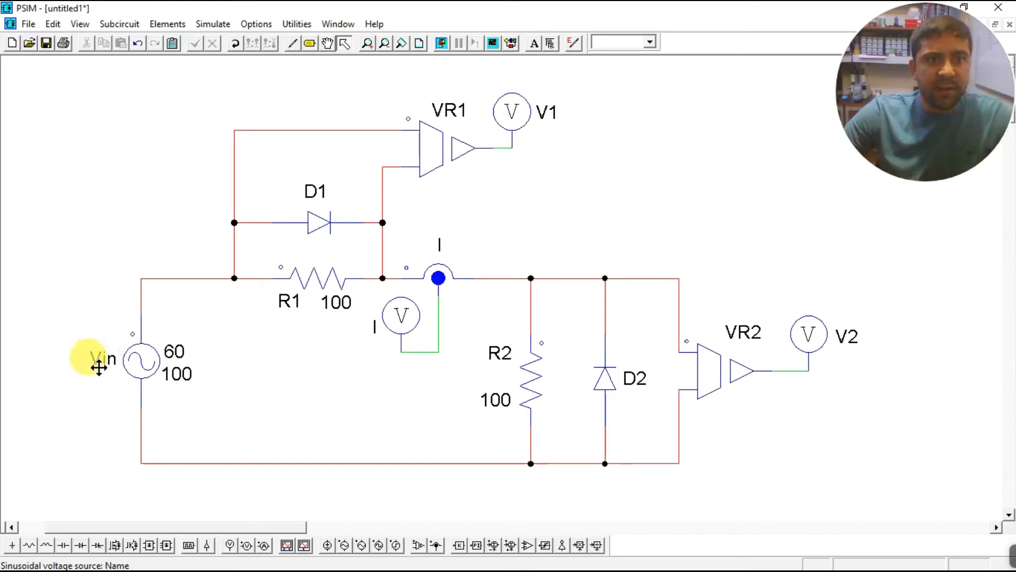
Place a Simulation Control element above the source and set its total time to 100m
left_click(213, 24)
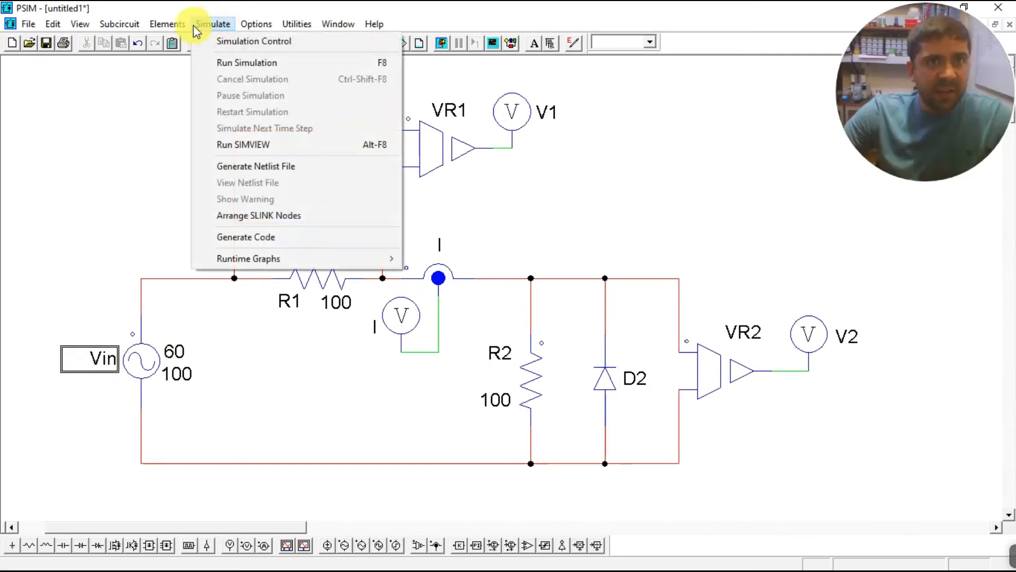
left_click(245, 40)
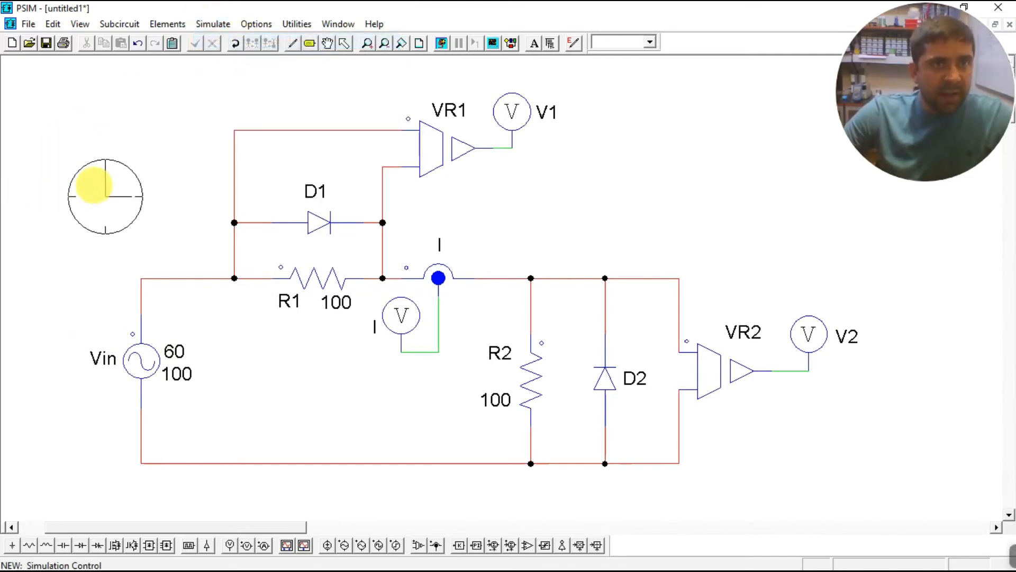
double_click(93, 182)
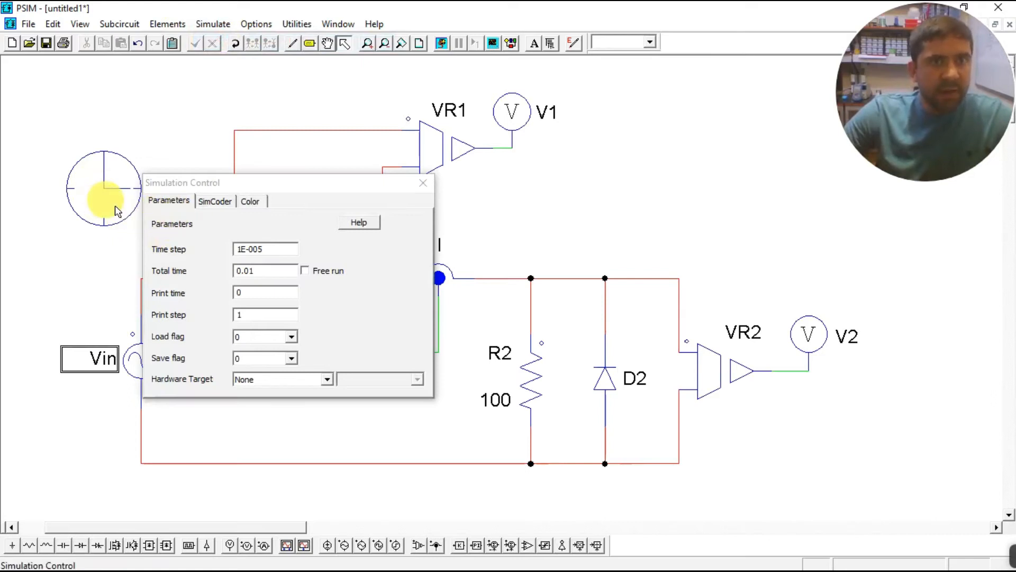
double_click(269, 275)
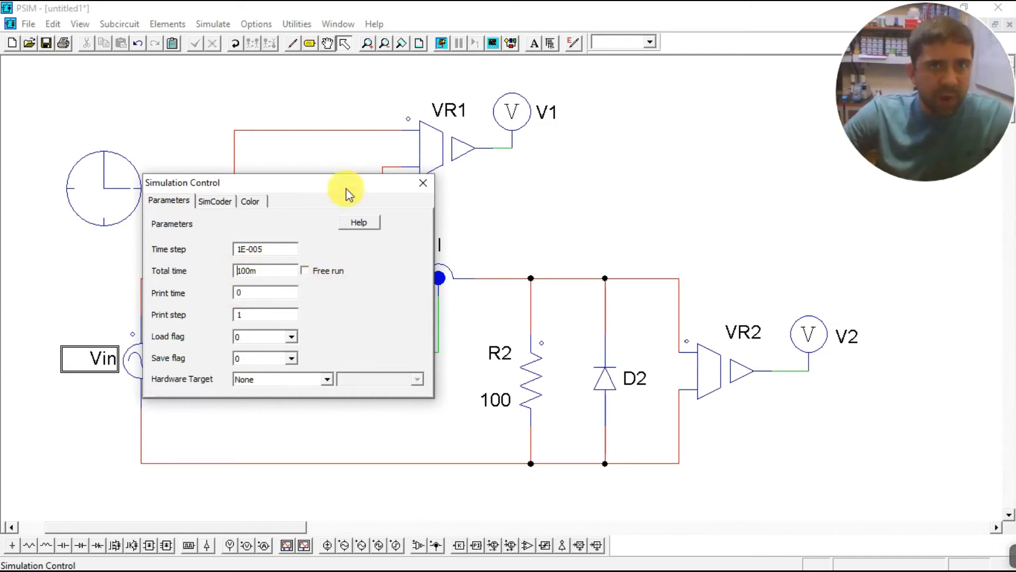
left_click(423, 183)
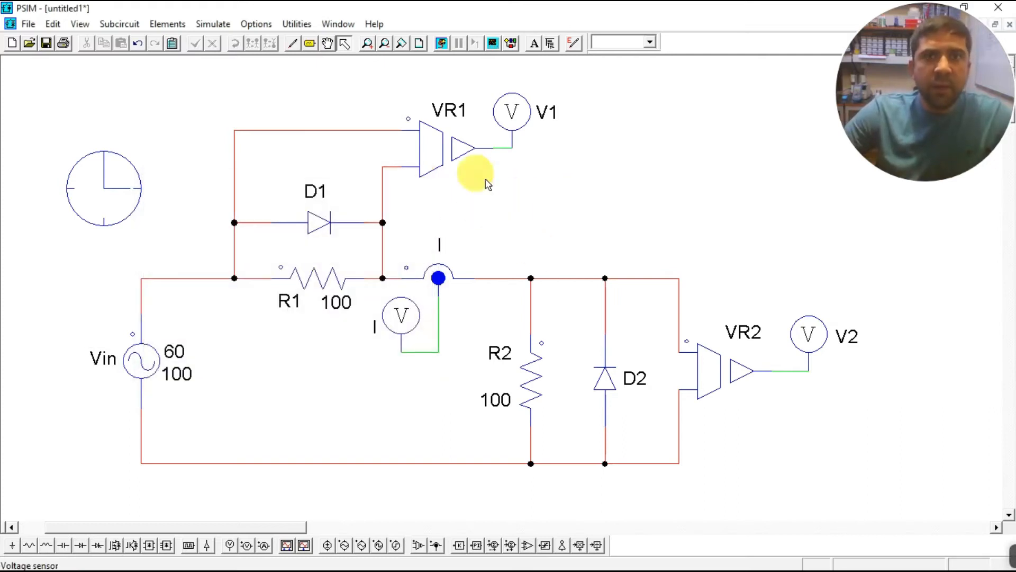
Run the simulation, plot the V1 curve in Simview, and maximize the Simview window and its graph
left_click(443, 45)
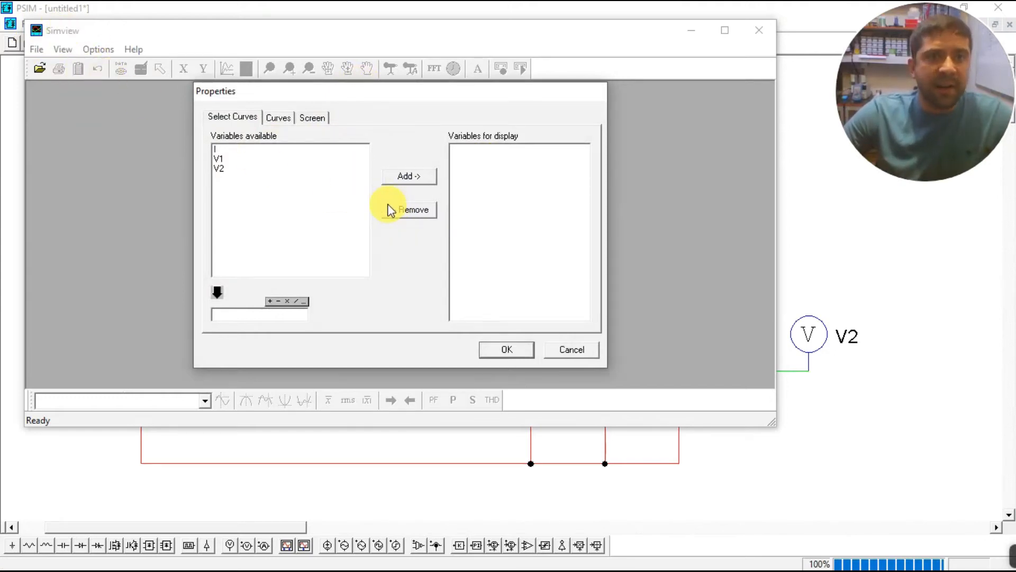
left_click(220, 159)
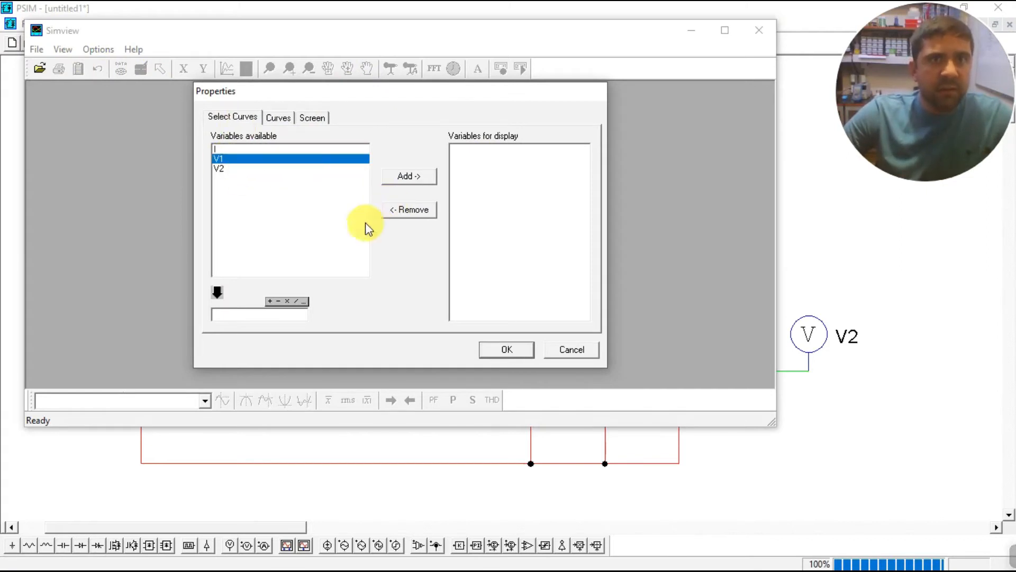
left_click(413, 180)
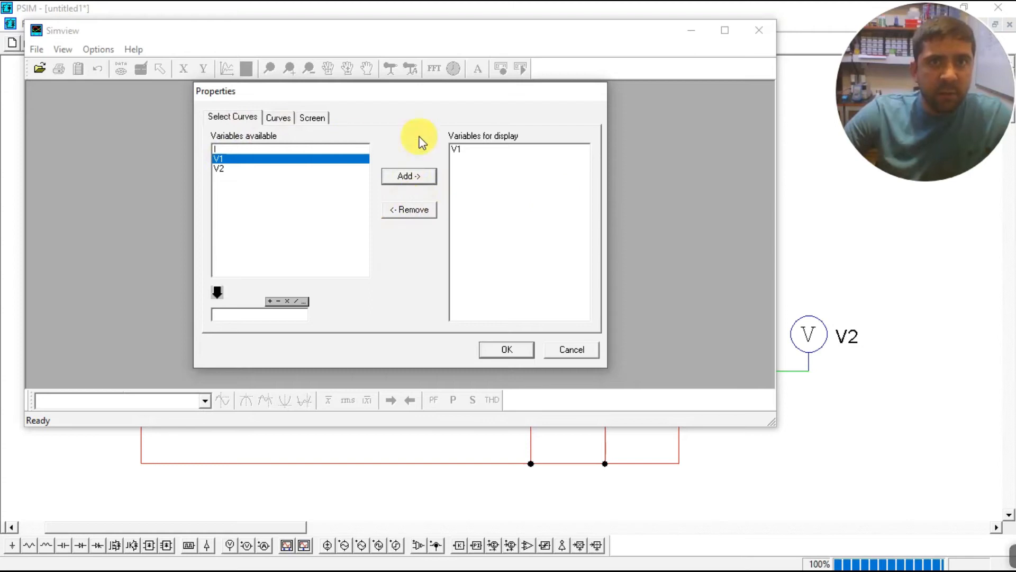
left_click(507, 351)
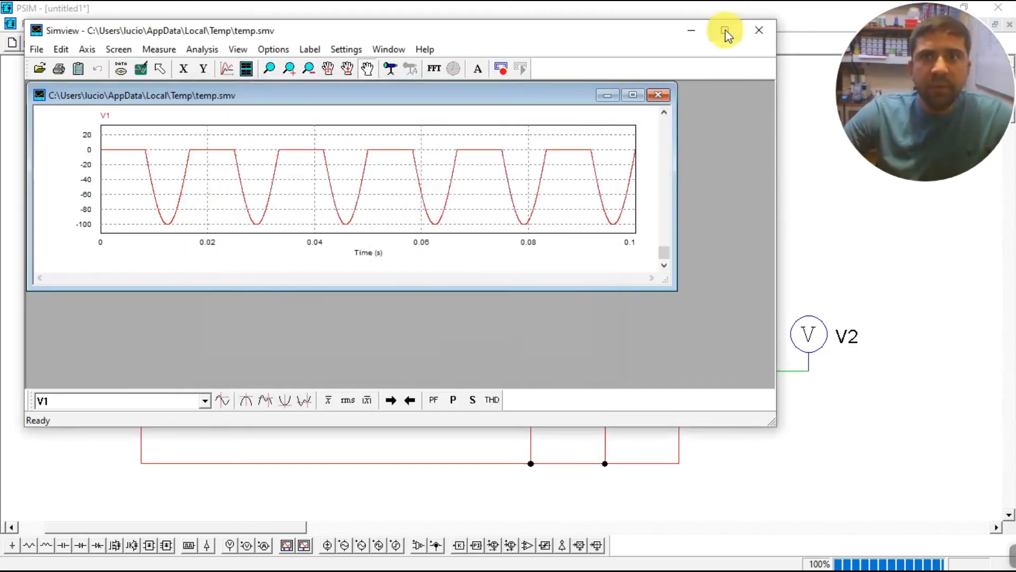
left_click(725, 30)
left_click(607, 70)
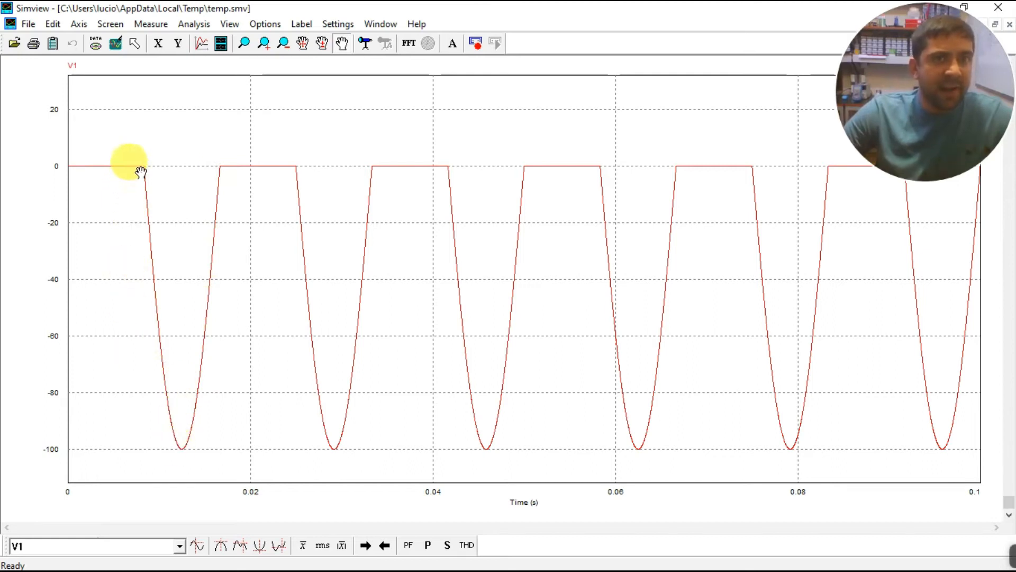
Return to the PSIM schematic to relate the V1 waveform to the circuit, and bring Simview back into view
double_click(448, 11)
left_click_drag(658, 77, 1015, 118)
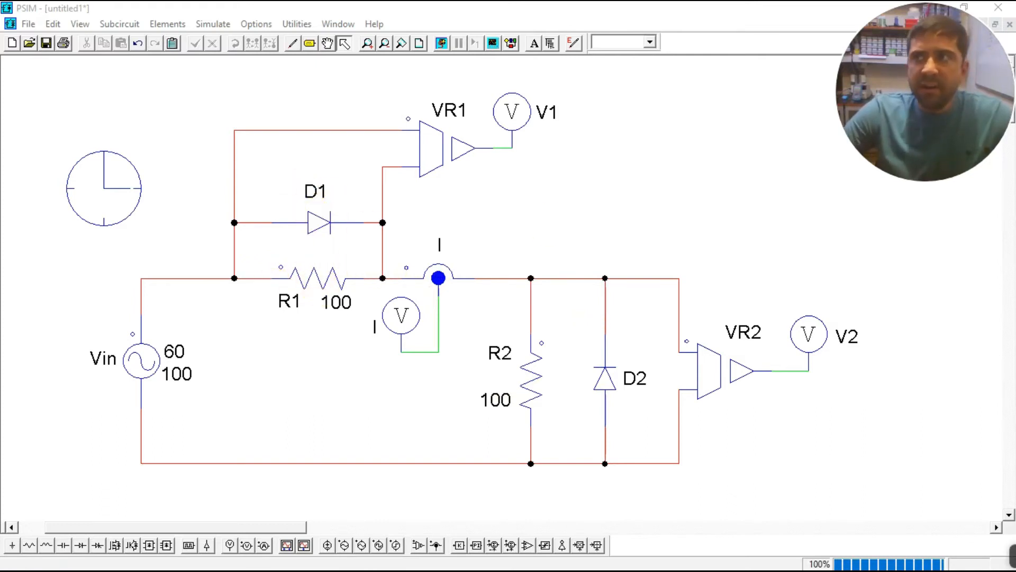
left_click_drag(1015, 190, 323, 1)
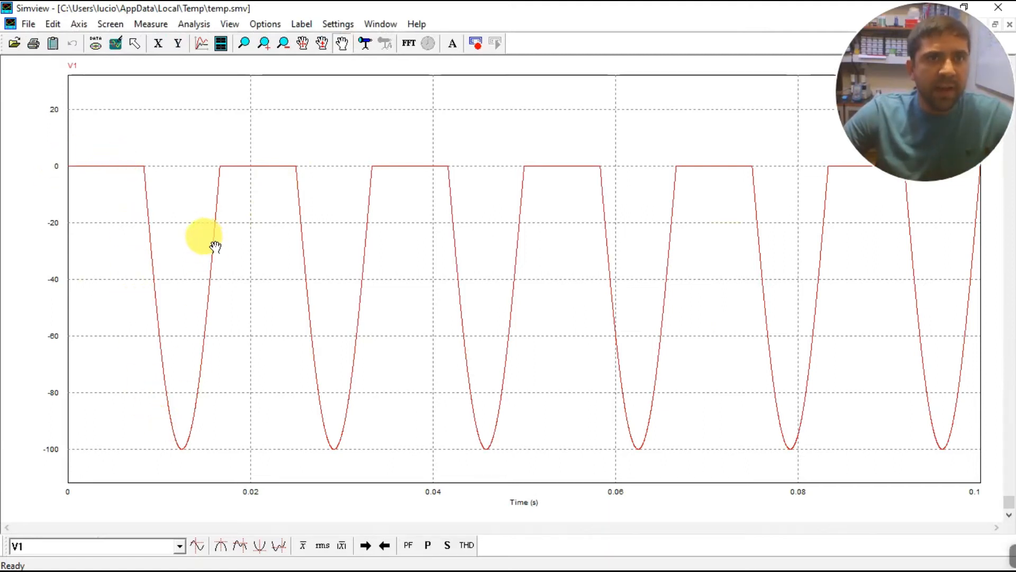
Add a second graph screen below V1 in Simview and plot the V2 curve on it
left_click(222, 43)
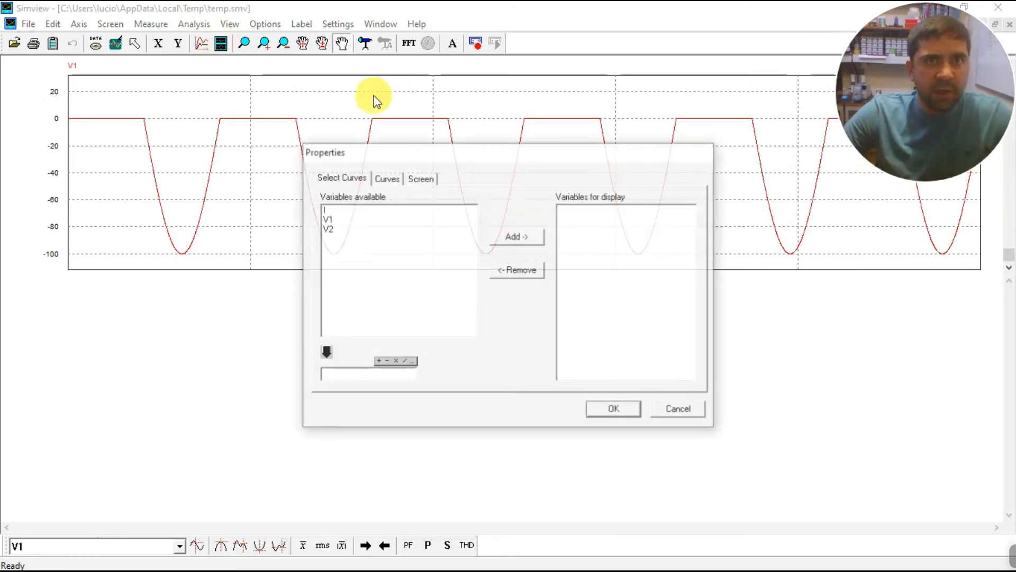
left_click(329, 228)
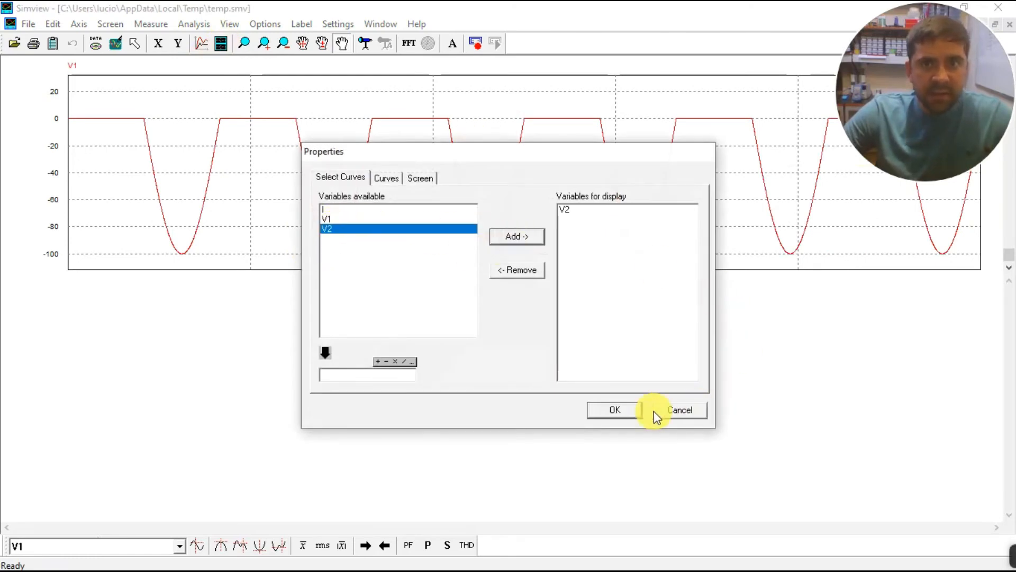
left_click(614, 411)
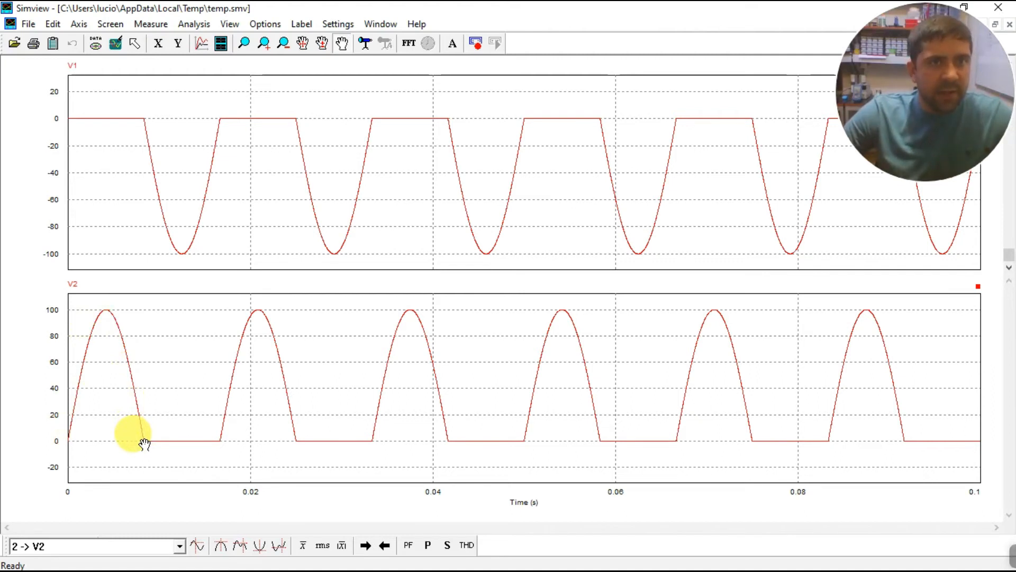
Change the V2 curve's color to blue
double_click(135, 393)
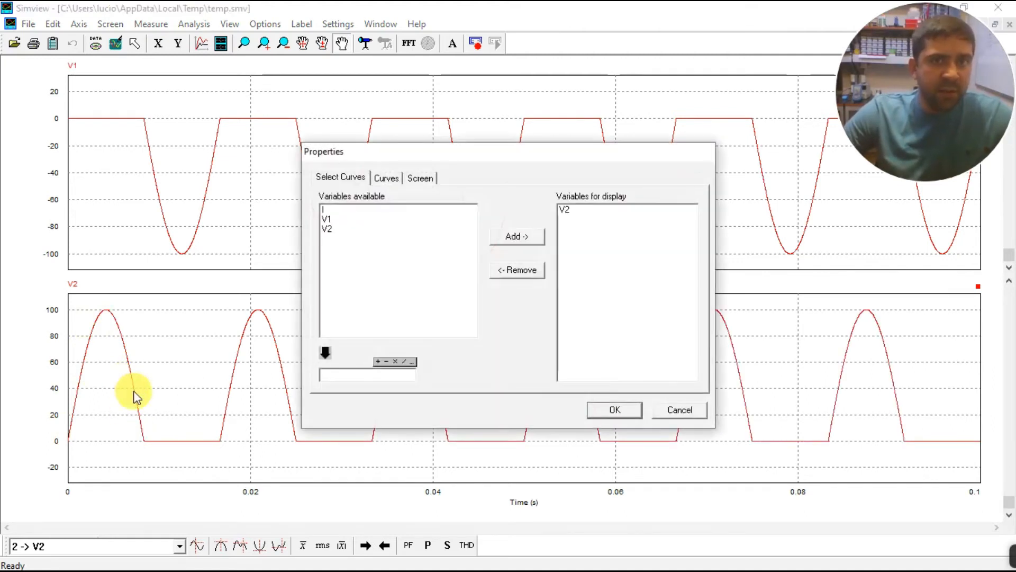
left_click(387, 177)
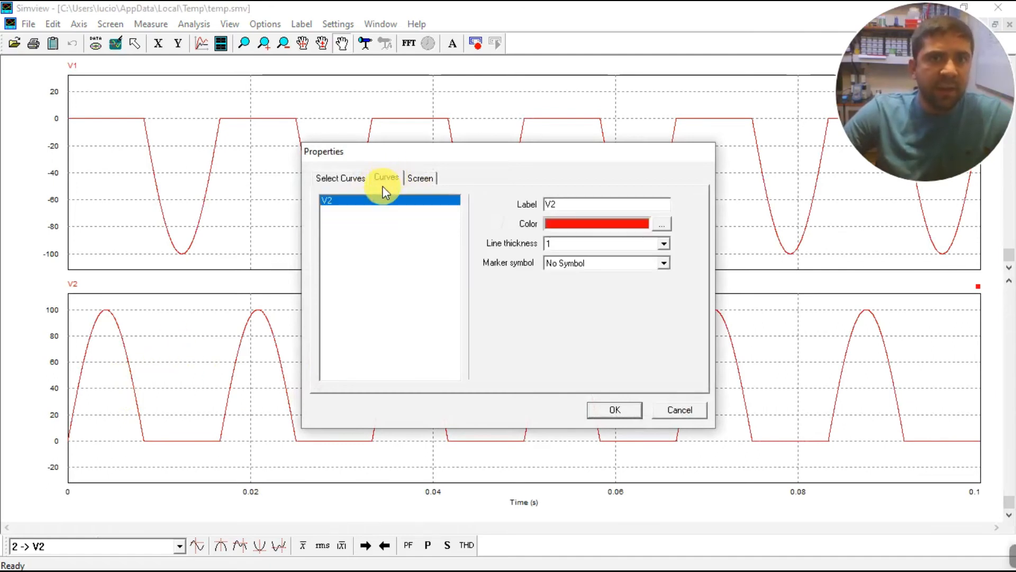
left_click(661, 224)
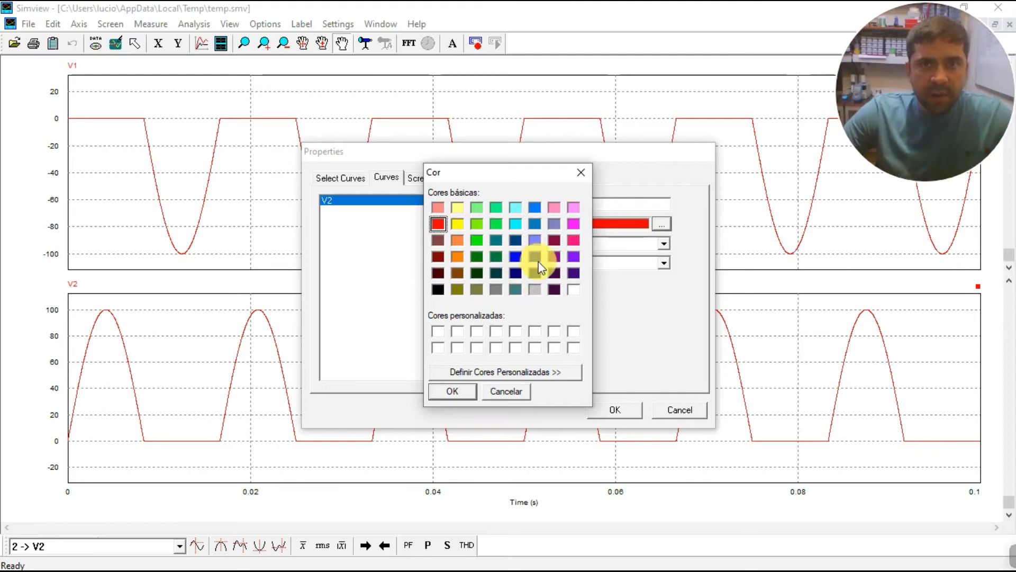
left_click(535, 207)
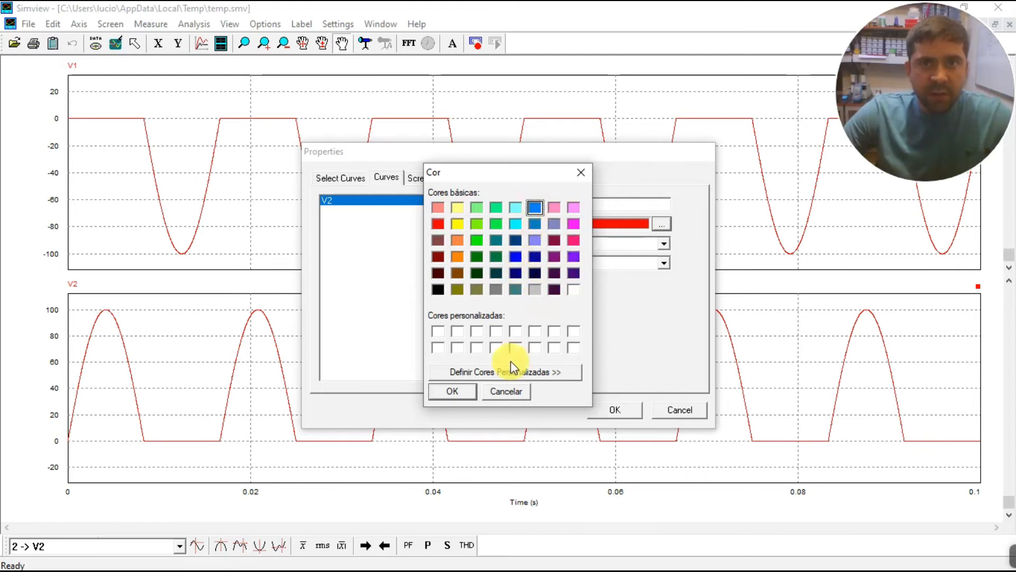
left_click(455, 392)
left_click(614, 409)
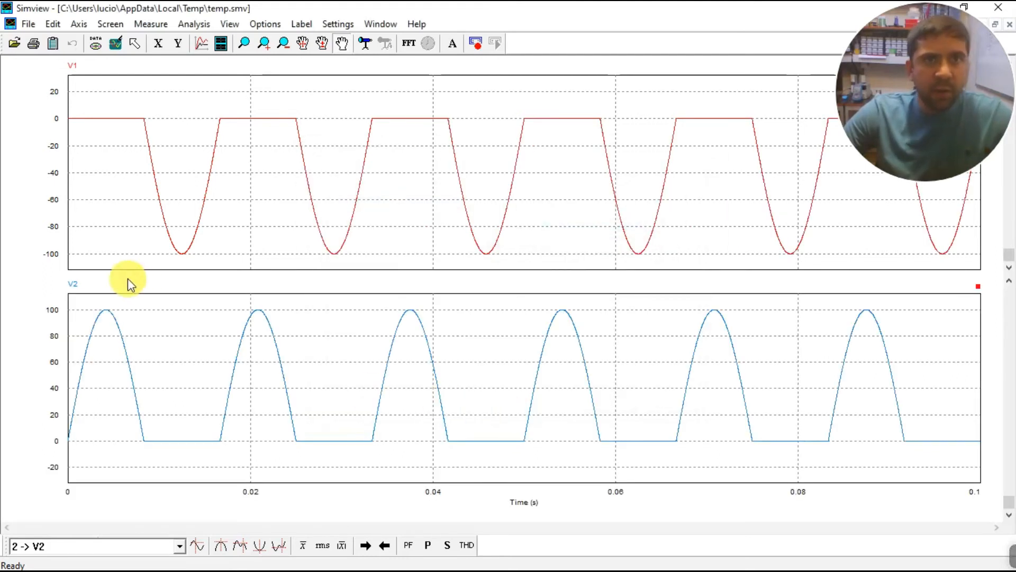
Plot the current I on a third graph screen, and compare the waveforms with the circuit in the PSIM schematic before returning to Simview
left_click(220, 47)
left_click(325, 210)
left_click(516, 236)
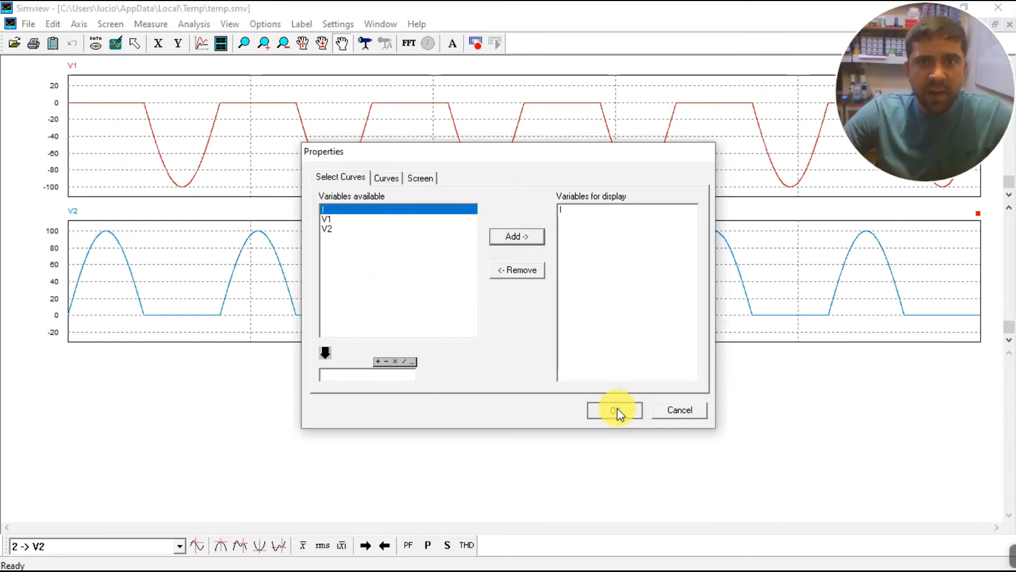
left_click(617, 409)
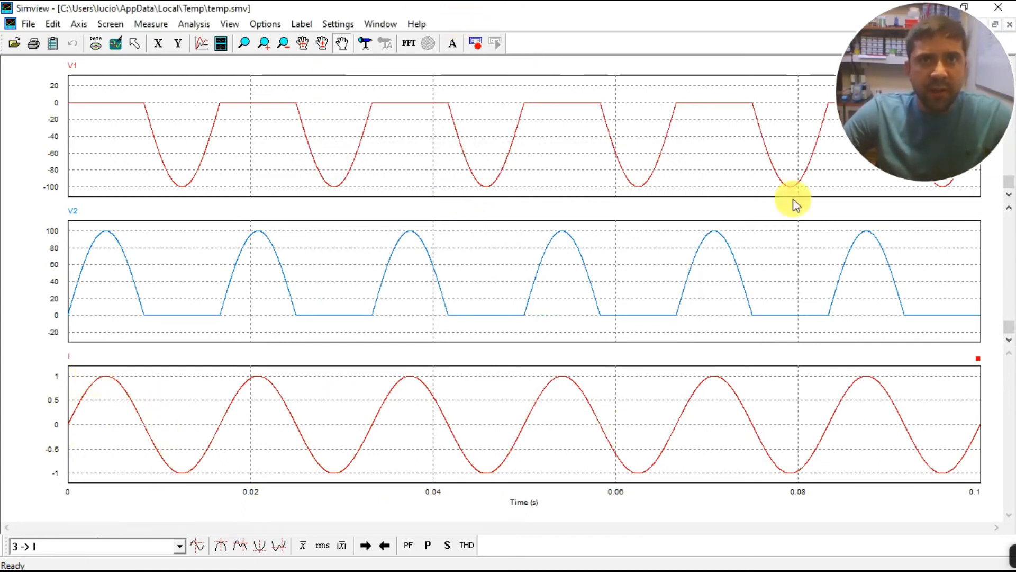
left_click_drag(506, 10, 1015, 145)
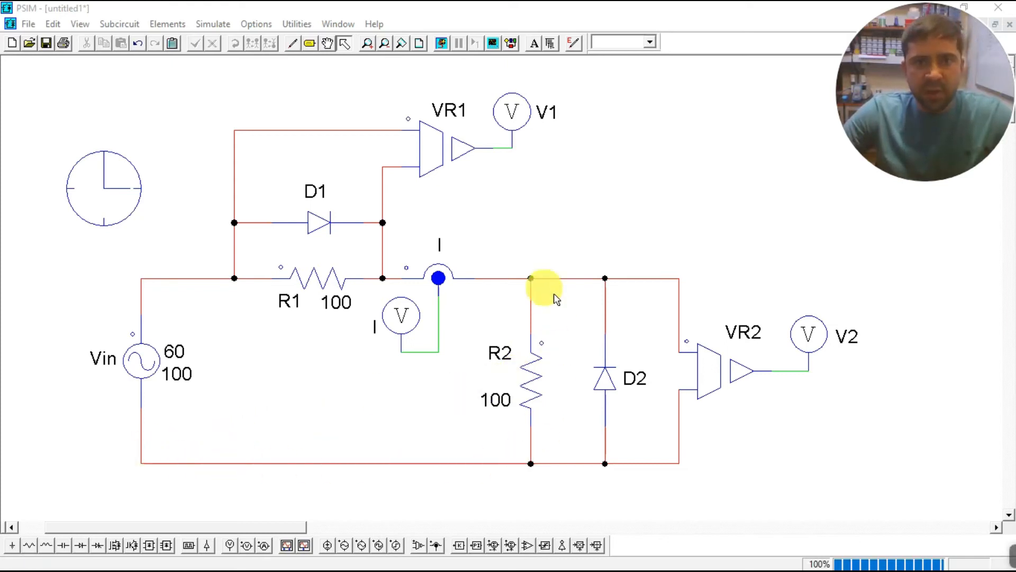
left_click_drag(741, 571, 215, 1)
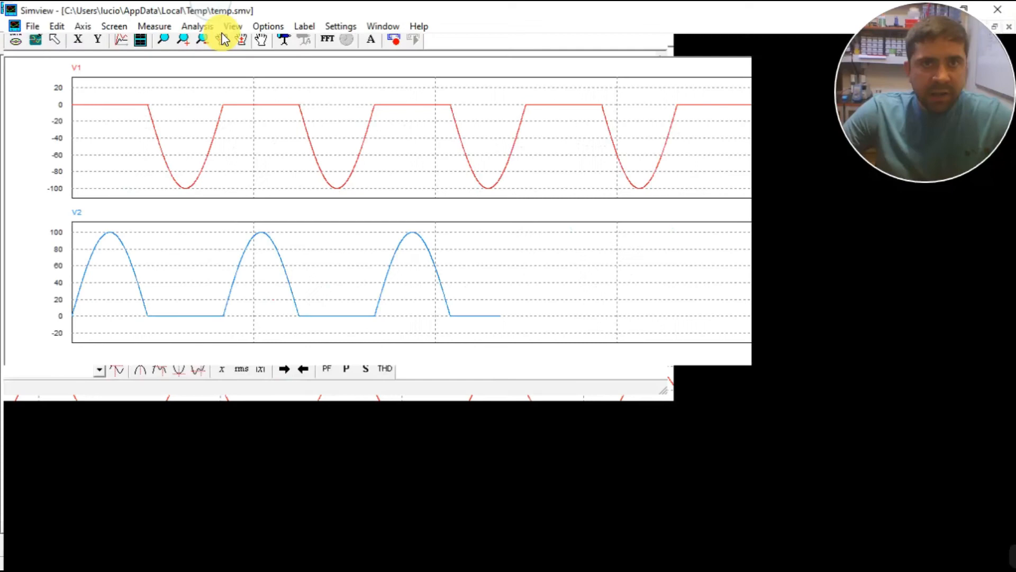
double_click(257, 408)
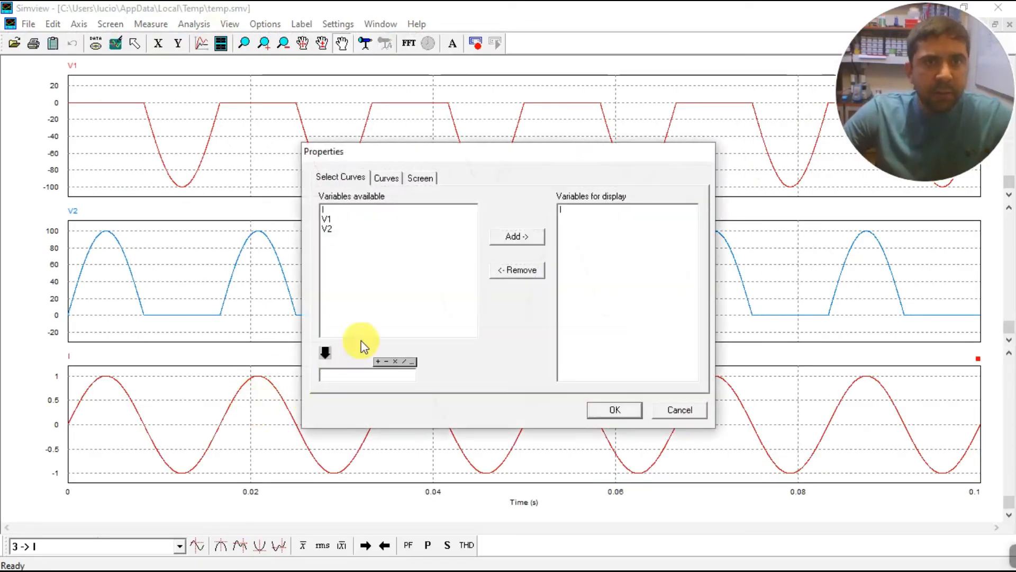
left_click(376, 178)
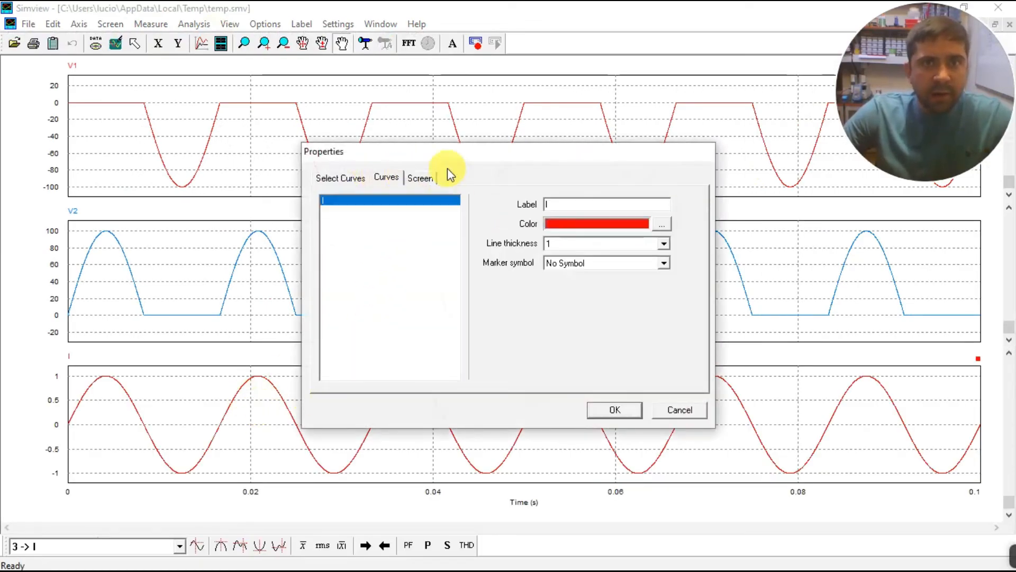
left_click(680, 409)
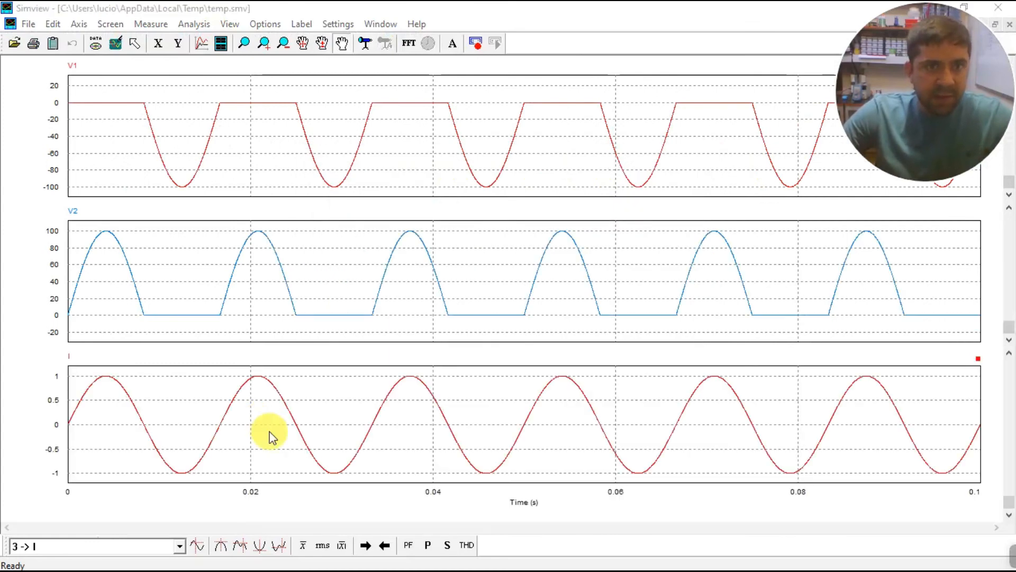
Change the I curve's color to dark purple
double_click(271, 435)
left_click(387, 178)
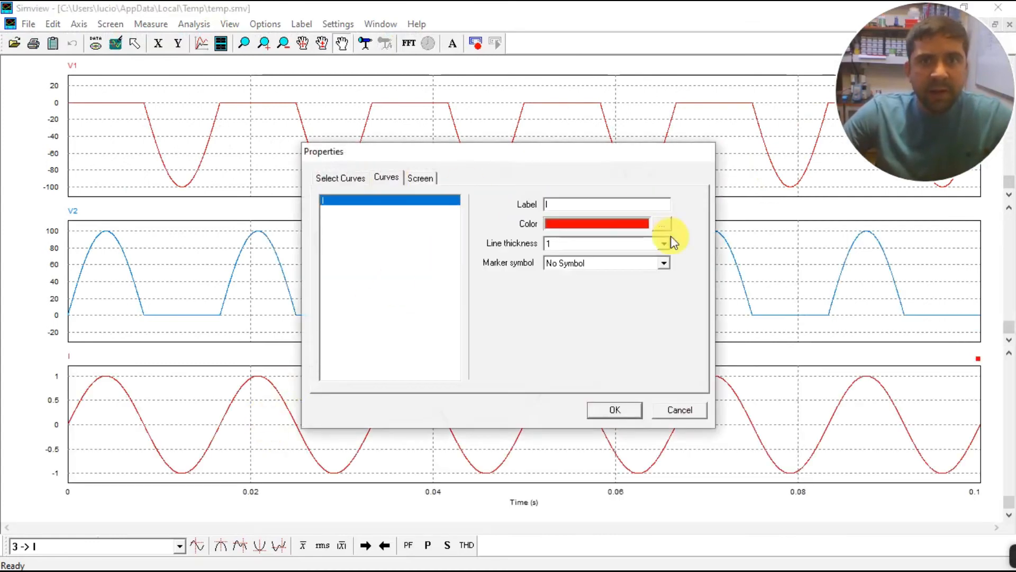
left_click(663, 224)
left_click(574, 271)
left_click(451, 391)
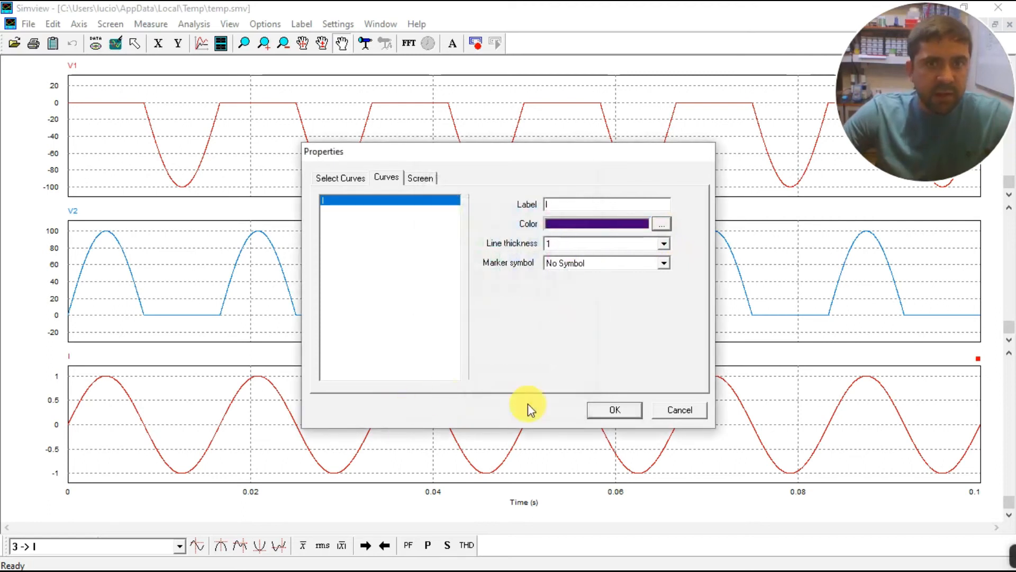
left_click(609, 410)
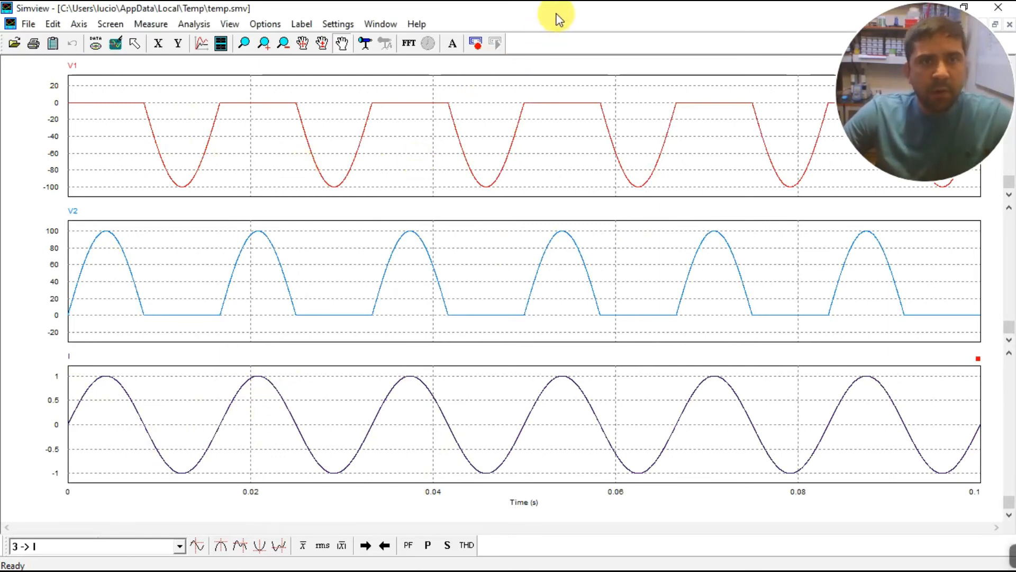
Switch to the PSIM schematic and set the gain of voltage sensor VR1 to 1/10
left_click_drag(556, 14, 1015, 212)
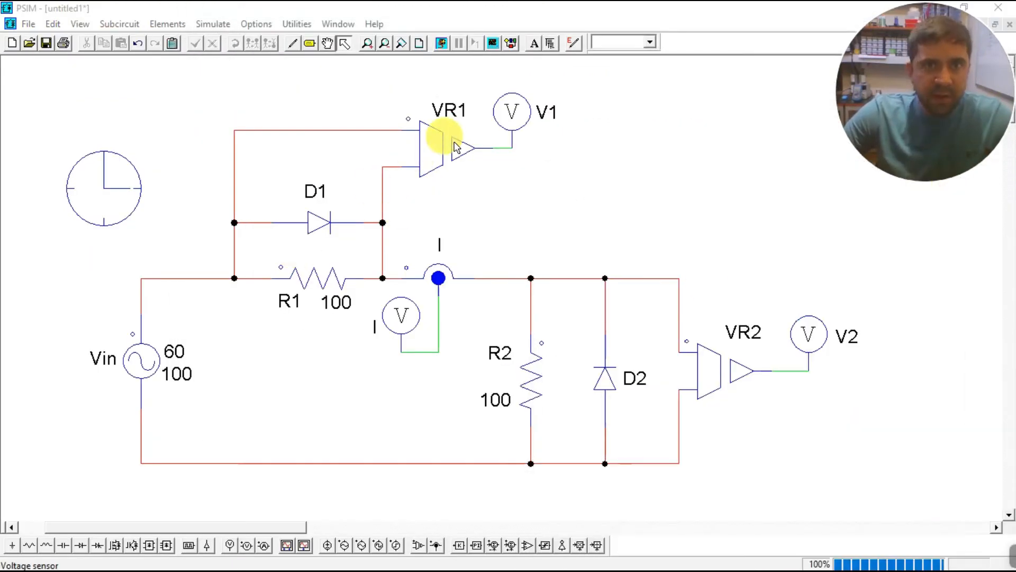
double_click(427, 145)
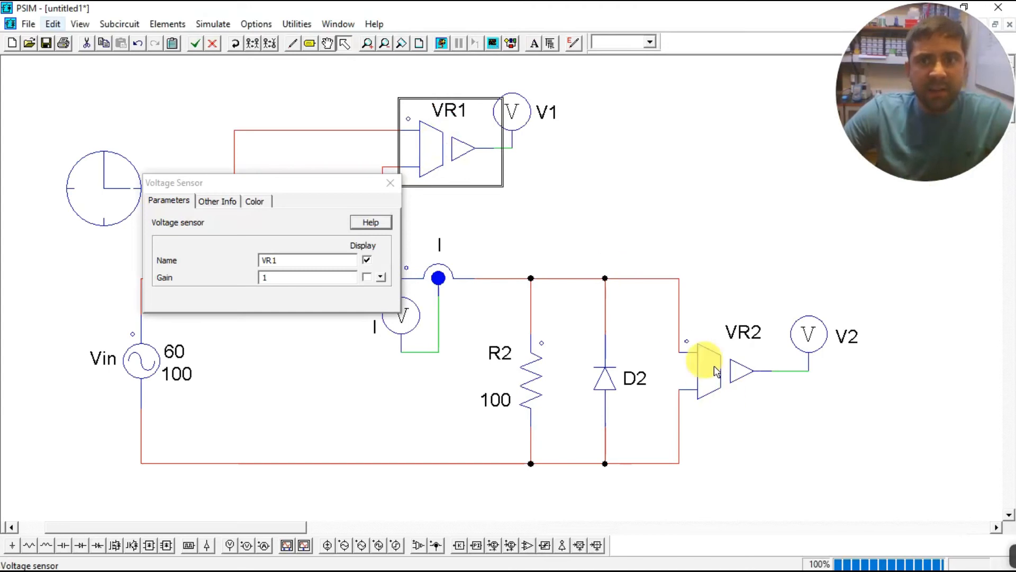
left_click(280, 277)
type("/10")
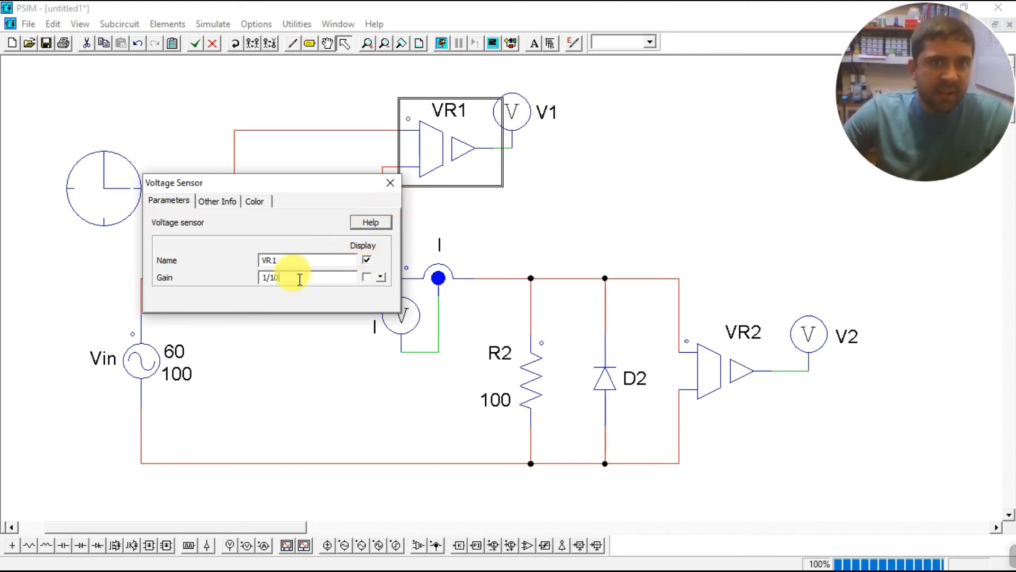
left_click(390, 183)
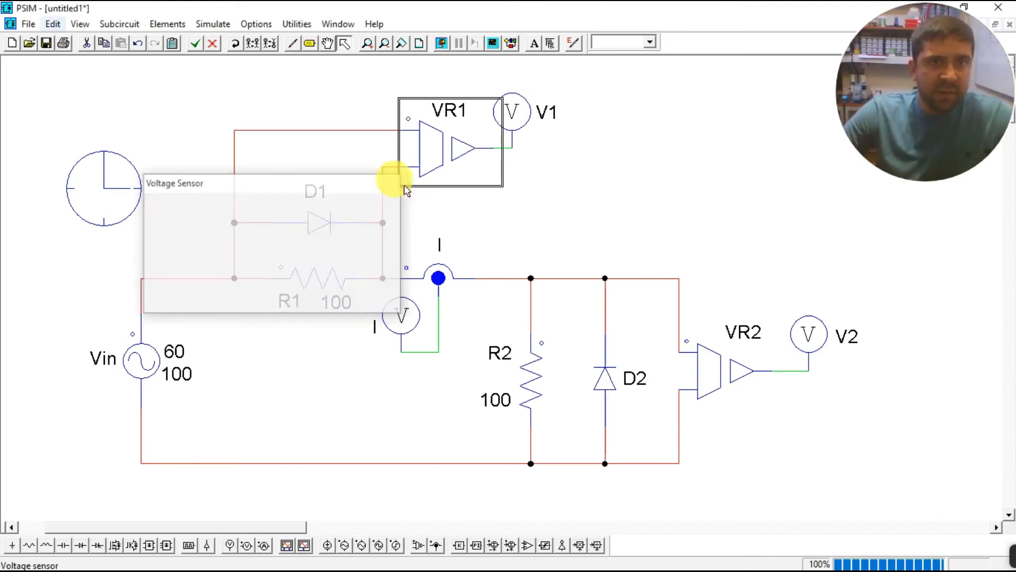
Set the gain of voltage sensor VR2 to 1/10
double_click(736, 371)
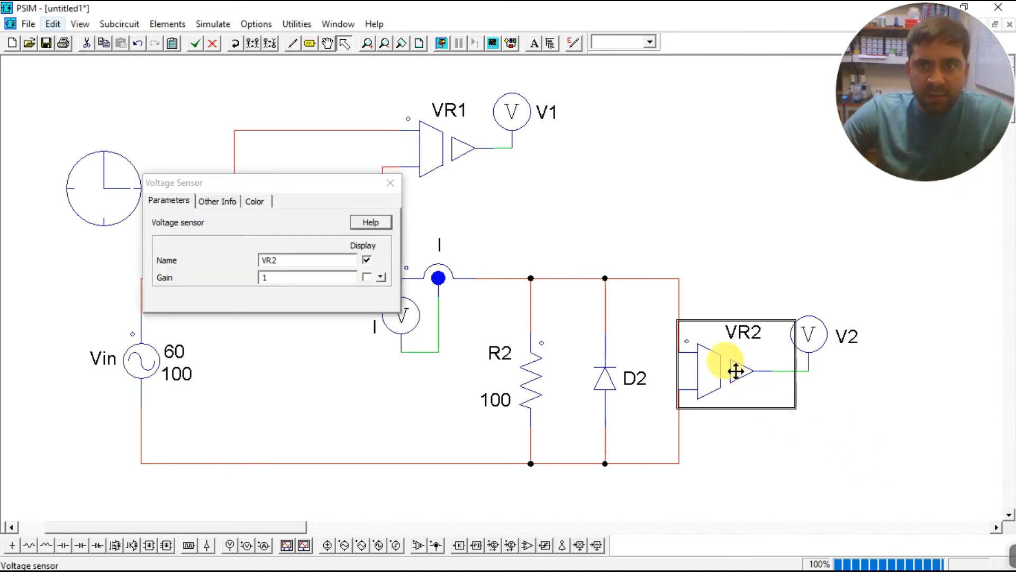
left_click(268, 277)
type("/10")
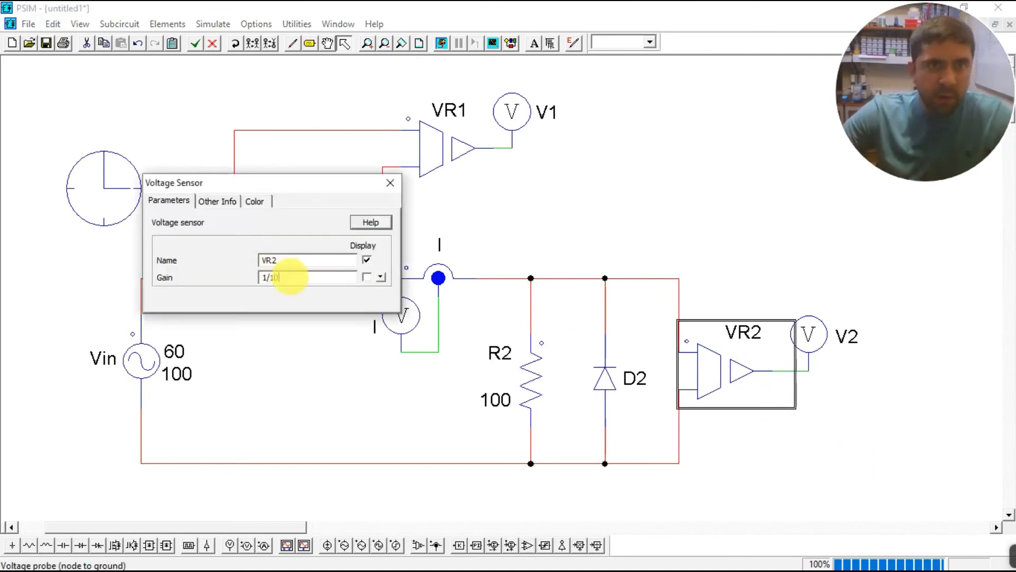
left_click(390, 183)
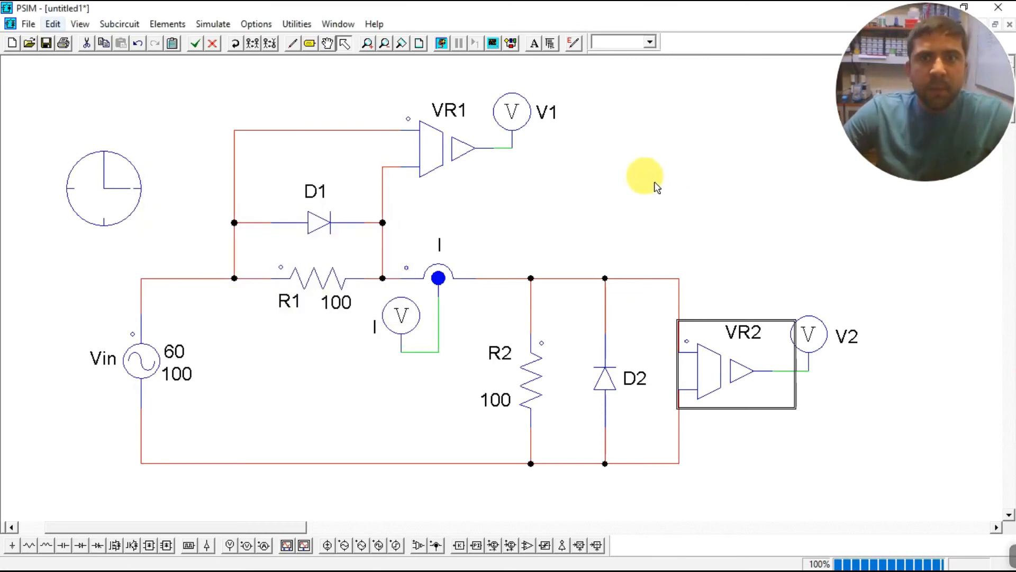
left_click(643, 177)
Set the current sensor's gain to 1/20, and rerun the simulation to update the curves in Simview
double_click(441, 275)
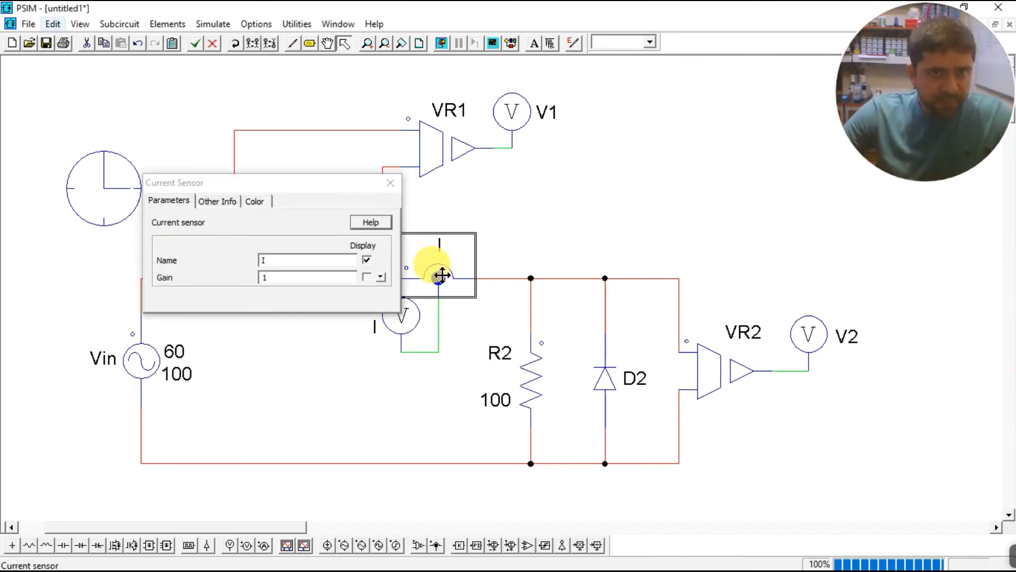
left_click(302, 277)
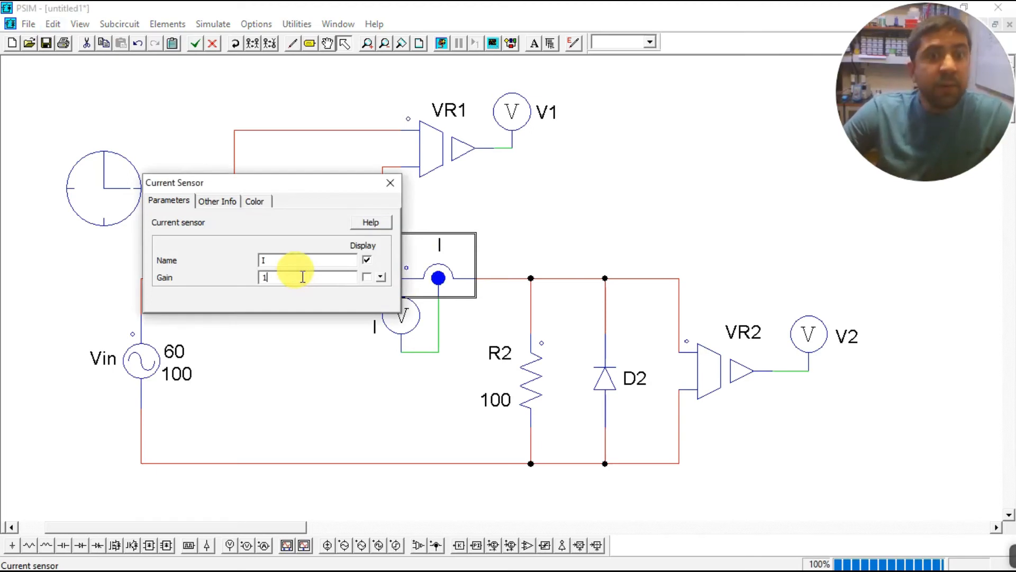
type("/20")
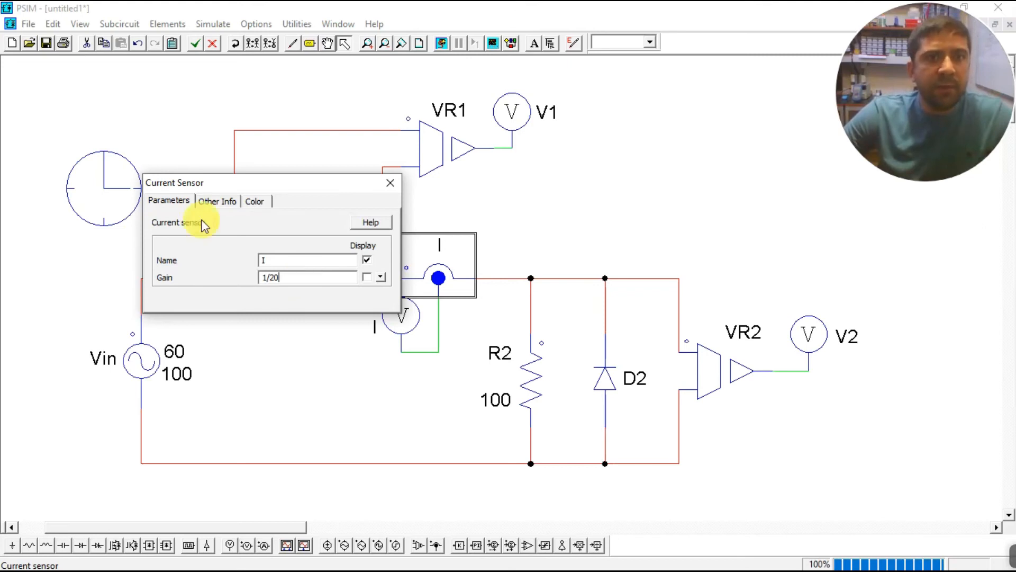
left_click(390, 187)
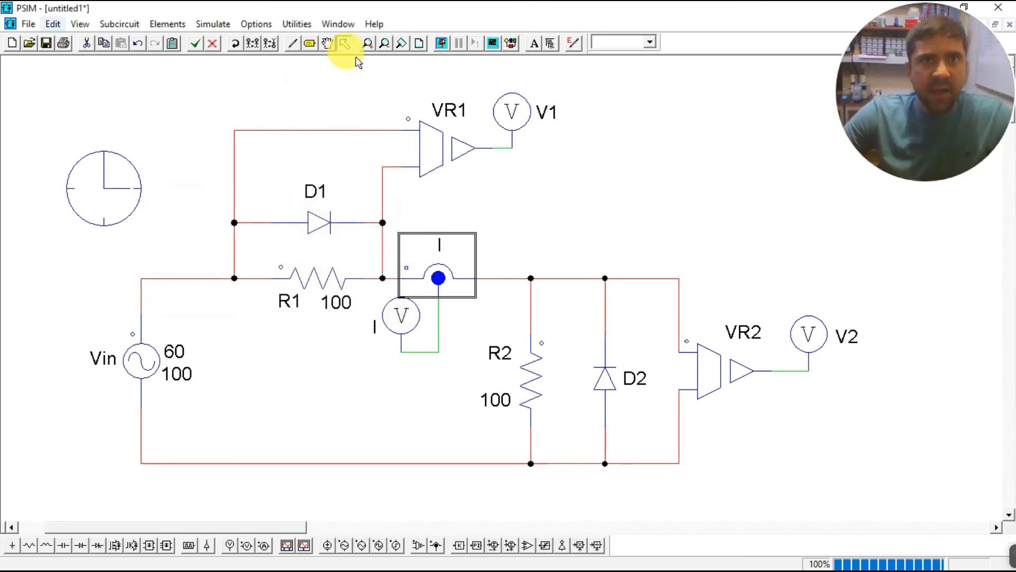
left_click(443, 44)
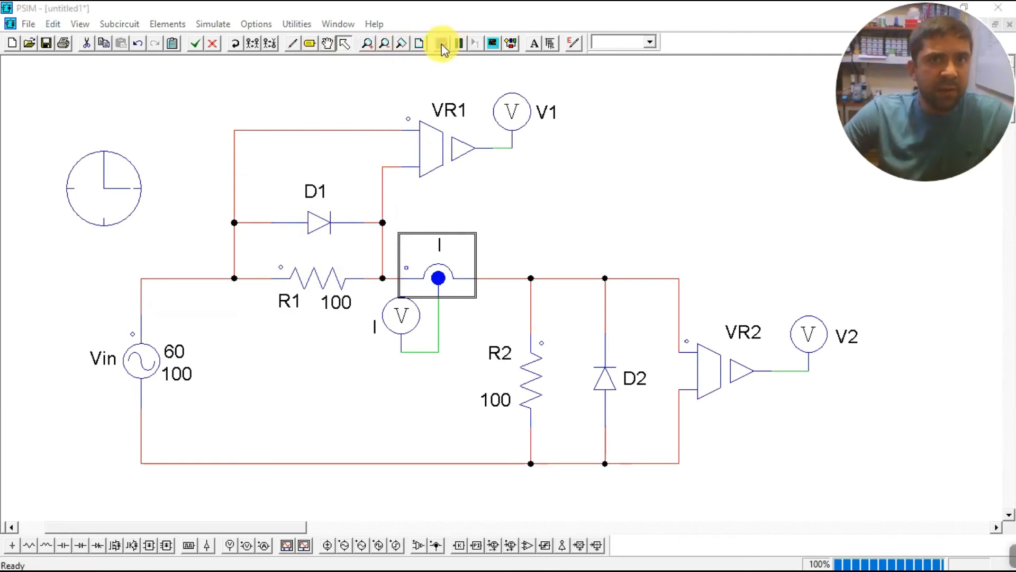
left_click_drag(581, 335, 434, 1)
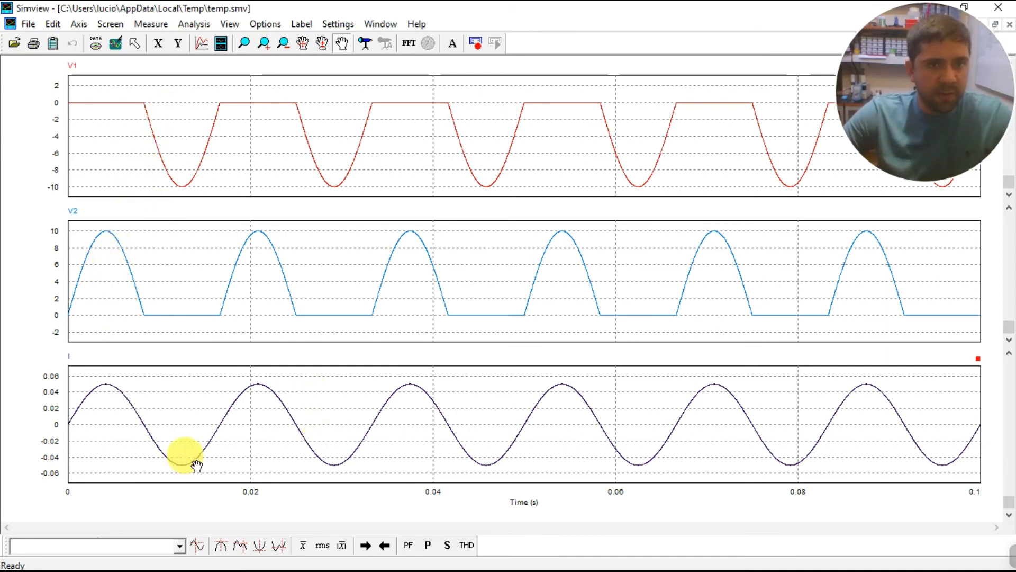
Turn off auto-scale and auto-grid for the I graph's Y axis and set its grid to 20 divisions
right_click(163, 420)
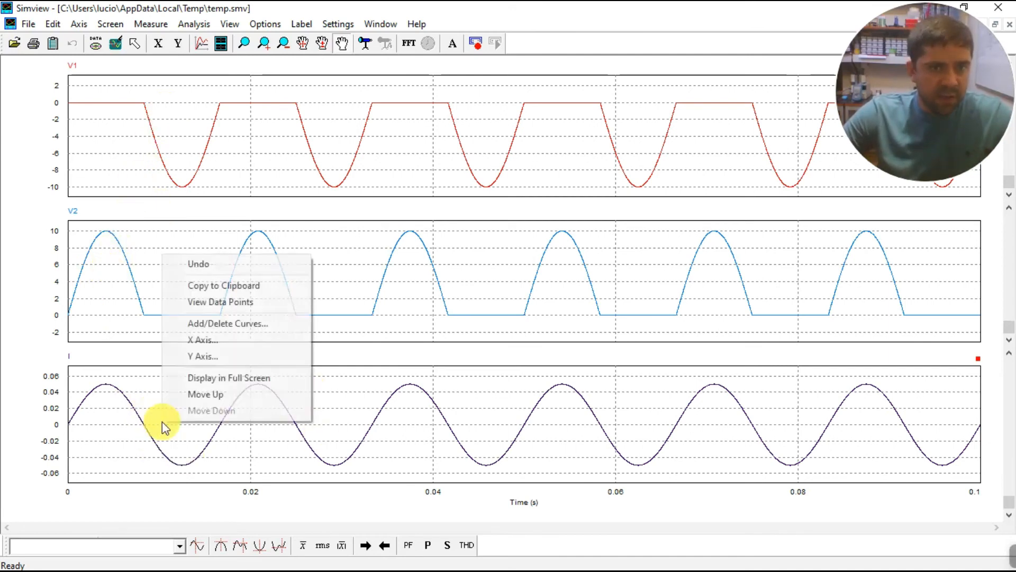
left_click(204, 356)
left_click(447, 256)
left_click(578, 257)
double_click(583, 289)
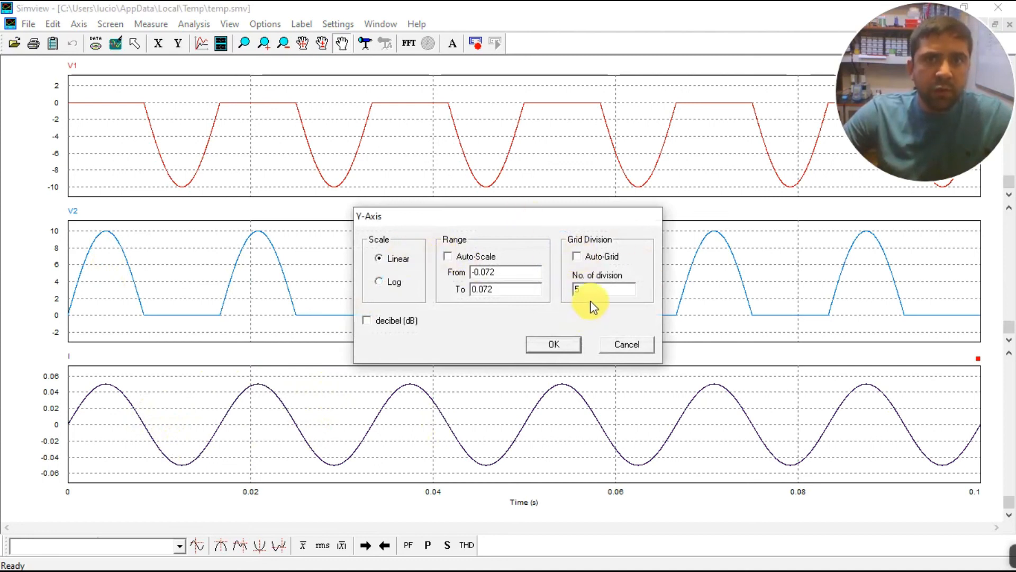
type("20")
key("Return")
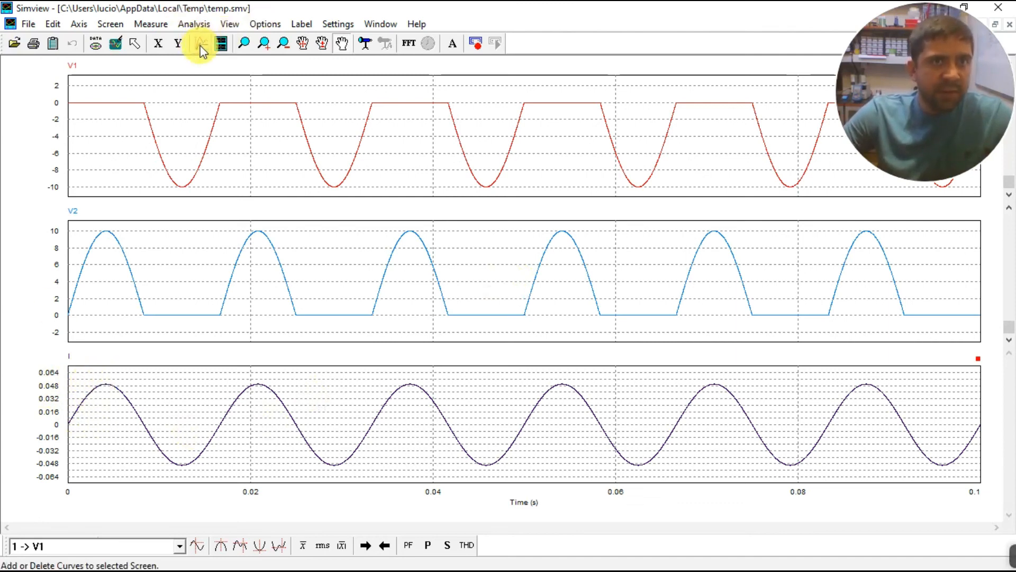
Zoom in on the V1, V2 and I curves, magnify a section of the I graph, and restore the full time range
left_click(265, 45)
left_click(266, 45)
left_click(265, 45)
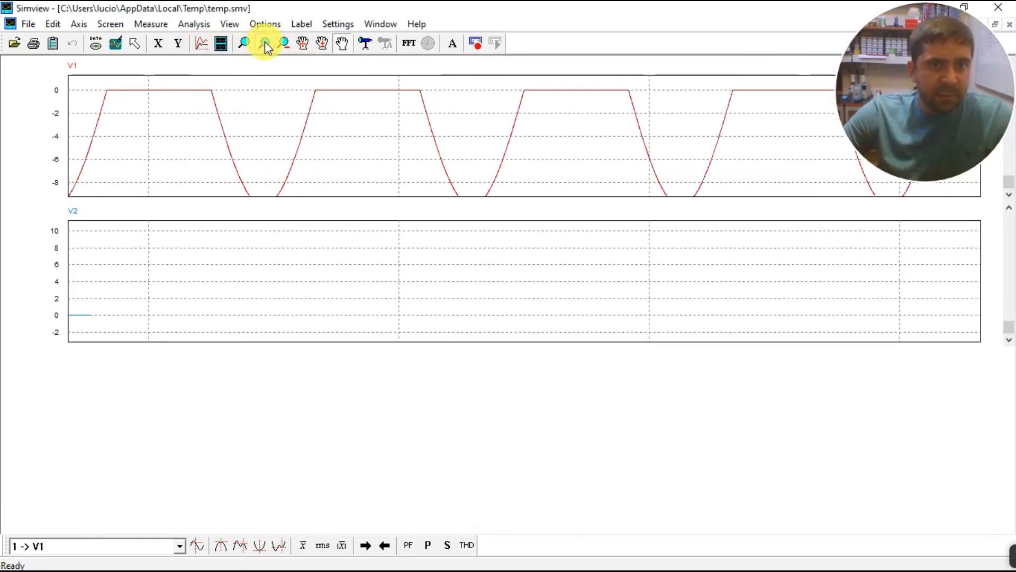
left_click(265, 45)
left_click(266, 45)
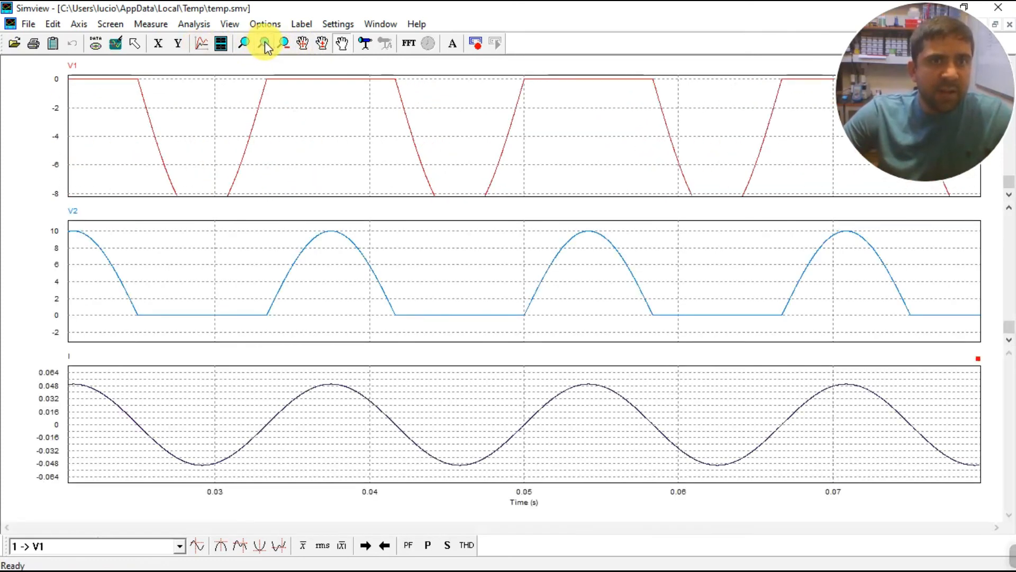
left_click(246, 45)
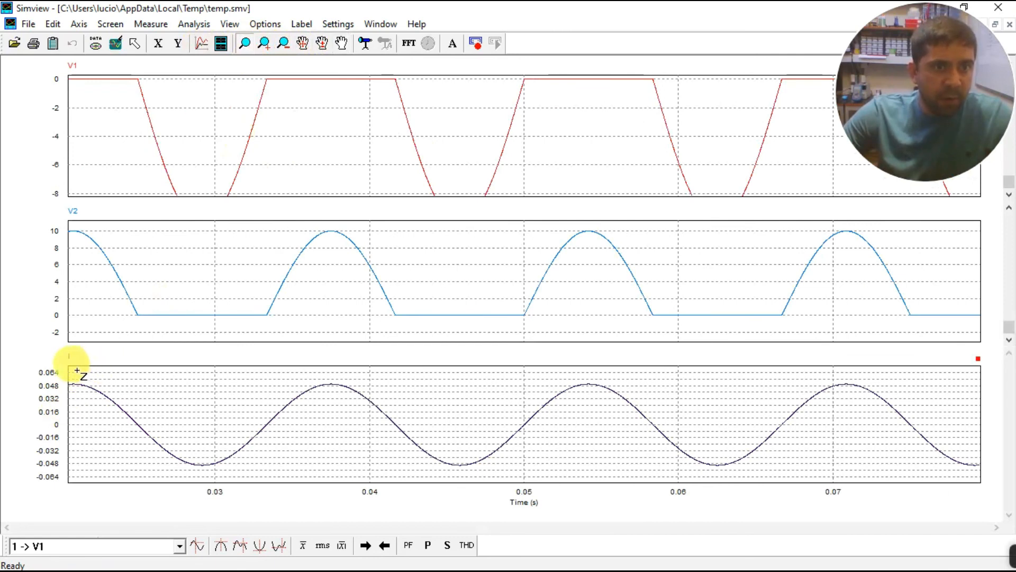
left_click_drag(75, 370, 277, 470)
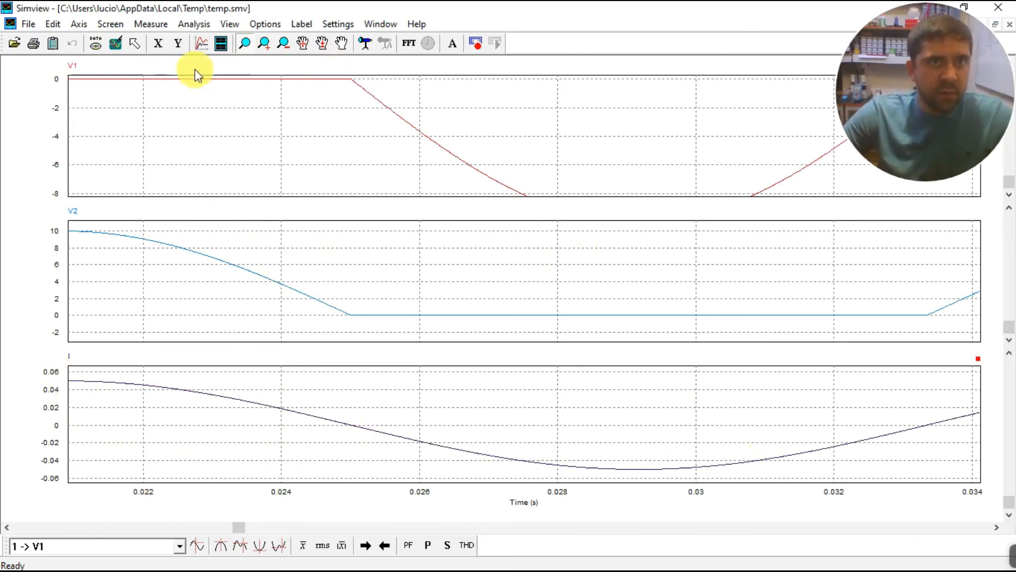
left_click(116, 43)
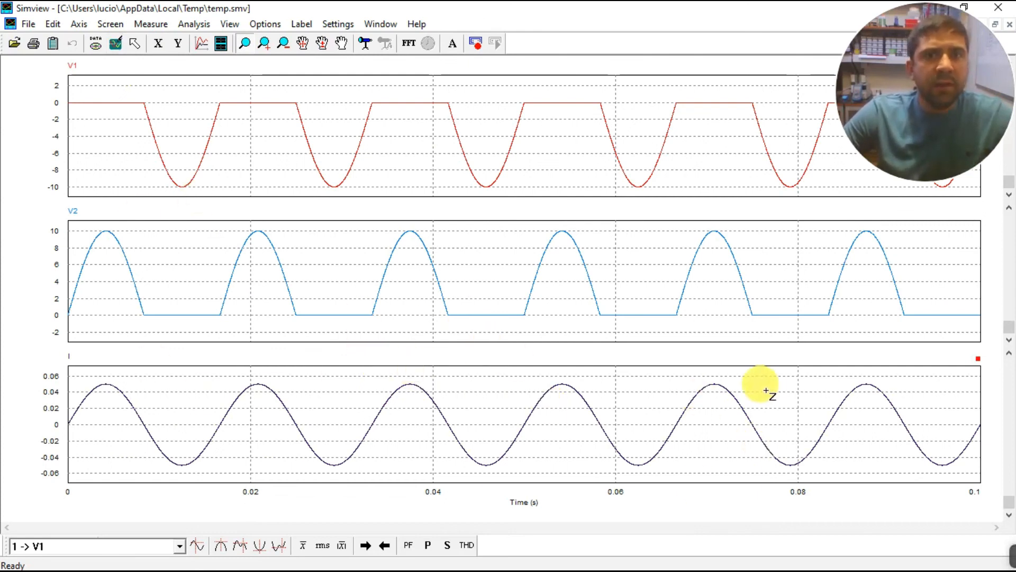
Switch to the PSIM schematic, set the simulation's total time to 200m, and rerun it to update the curves in Simview
left_click_drag(569, 11, 570, 0)
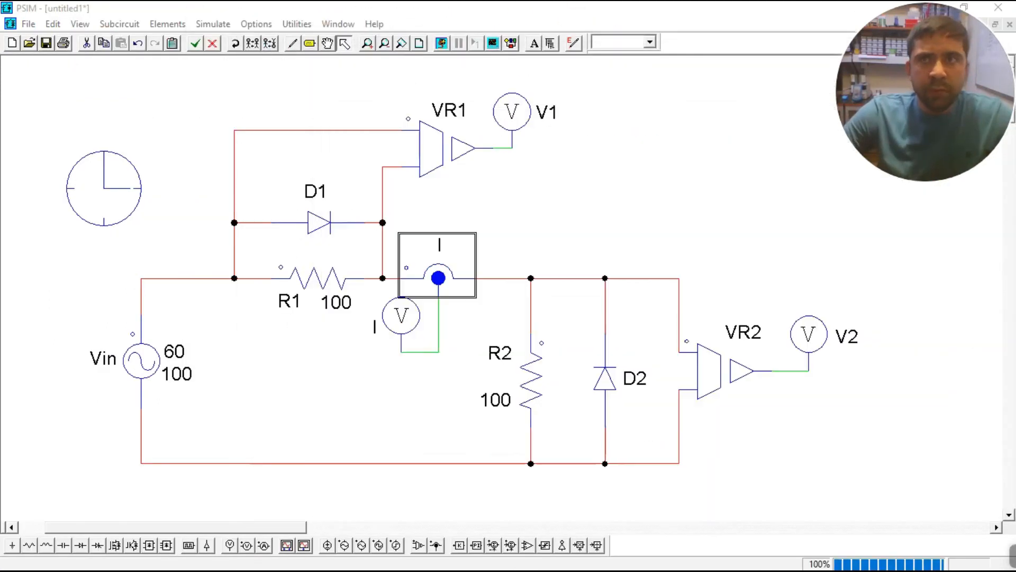
double_click(119, 203)
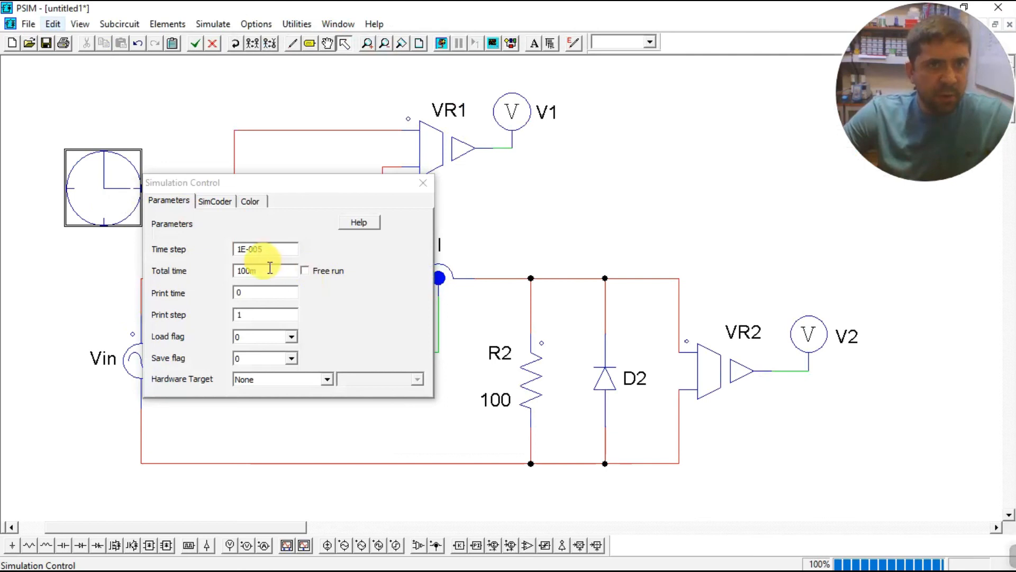
left_click_drag(270, 269, 183, 266)
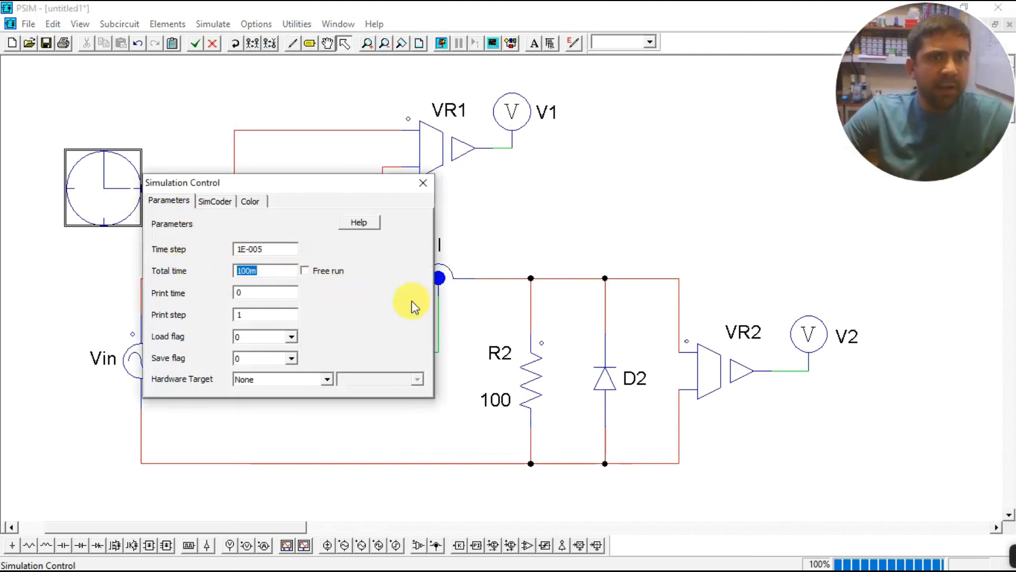
type("200m")
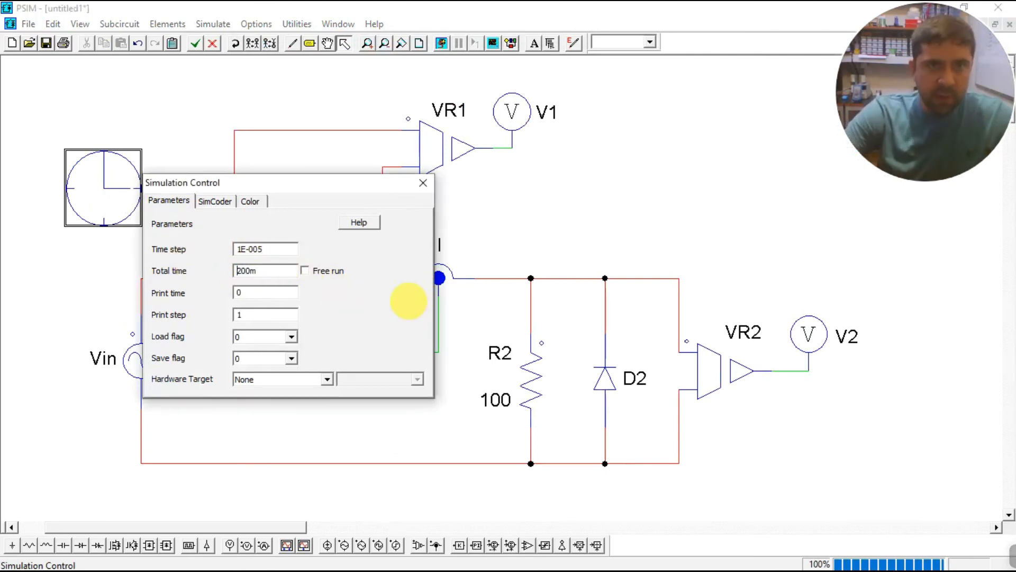
left_click(422, 183)
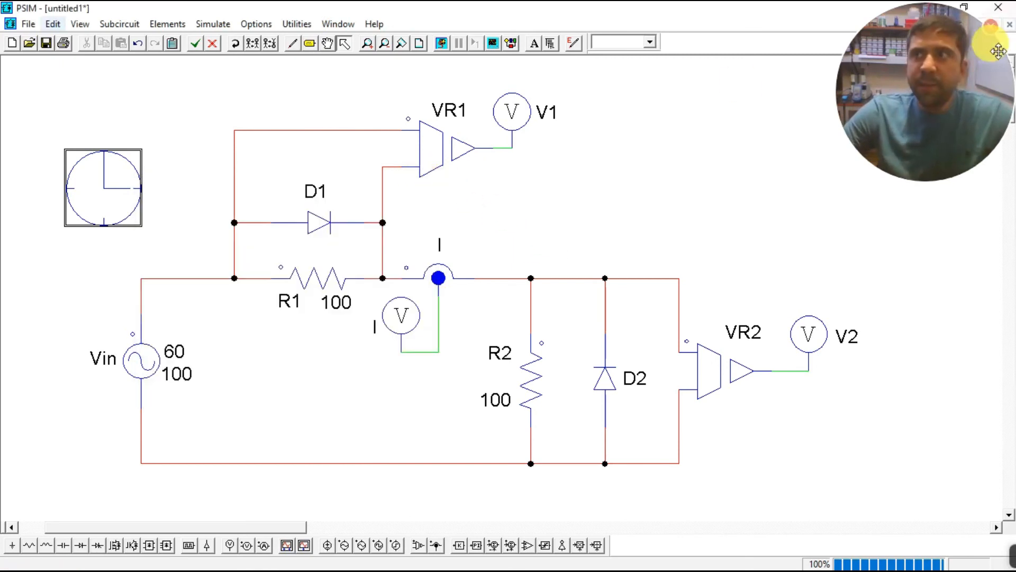
left_click_drag(675, 204, 582, 152)
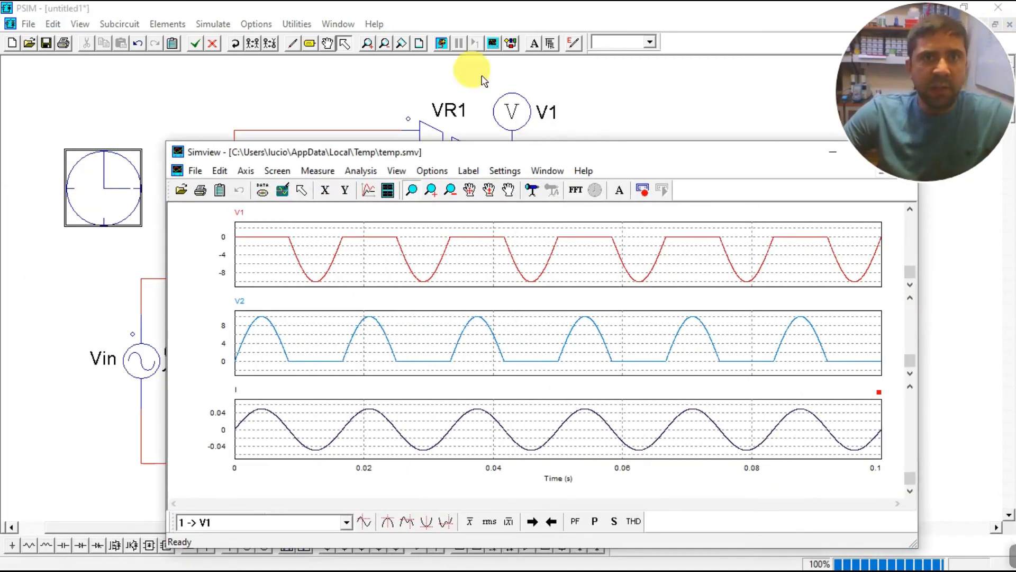
left_click(441, 44)
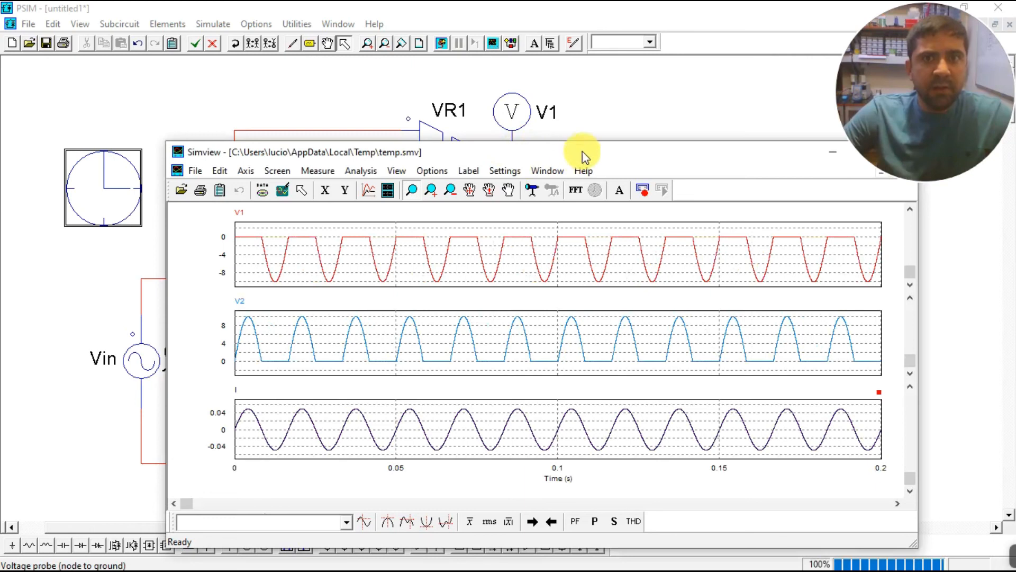
double_click(578, 153)
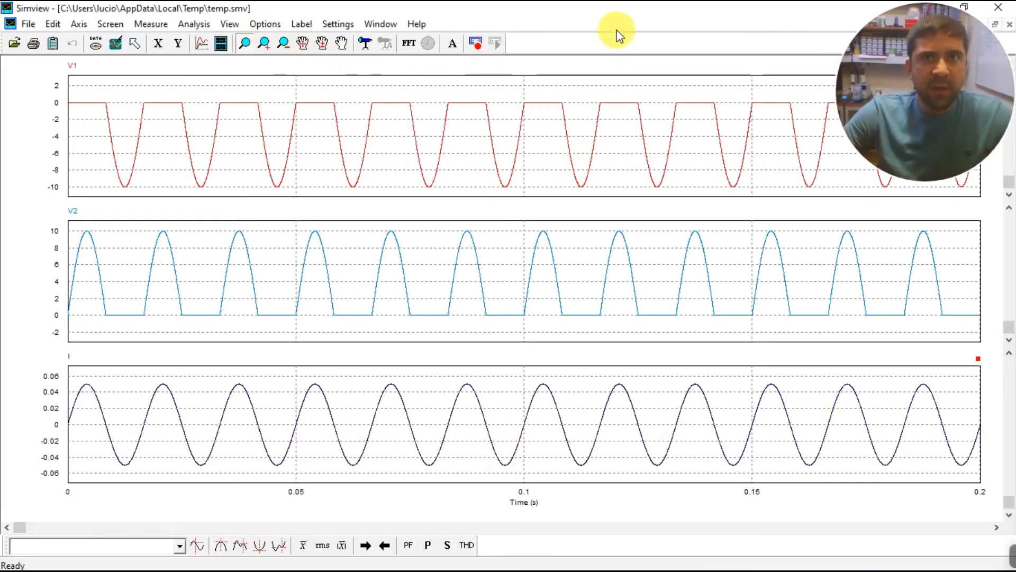
Return to the schematic, set the total time in Simulation Control to 50m, and rerun the simulation to redraw the Simview curves
double_click(601, 10)
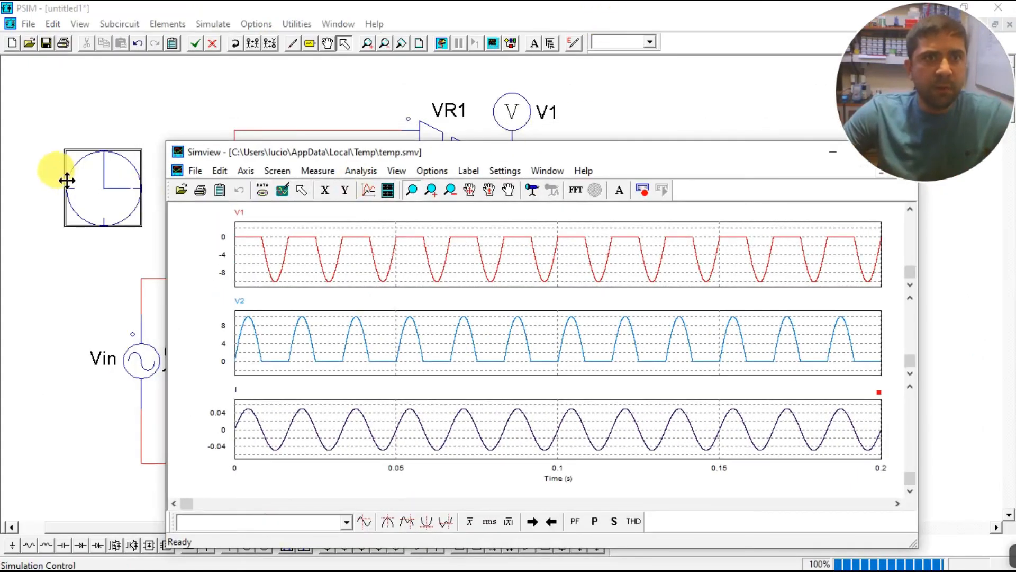
left_click(89, 179)
double_click(272, 270)
type("50m")
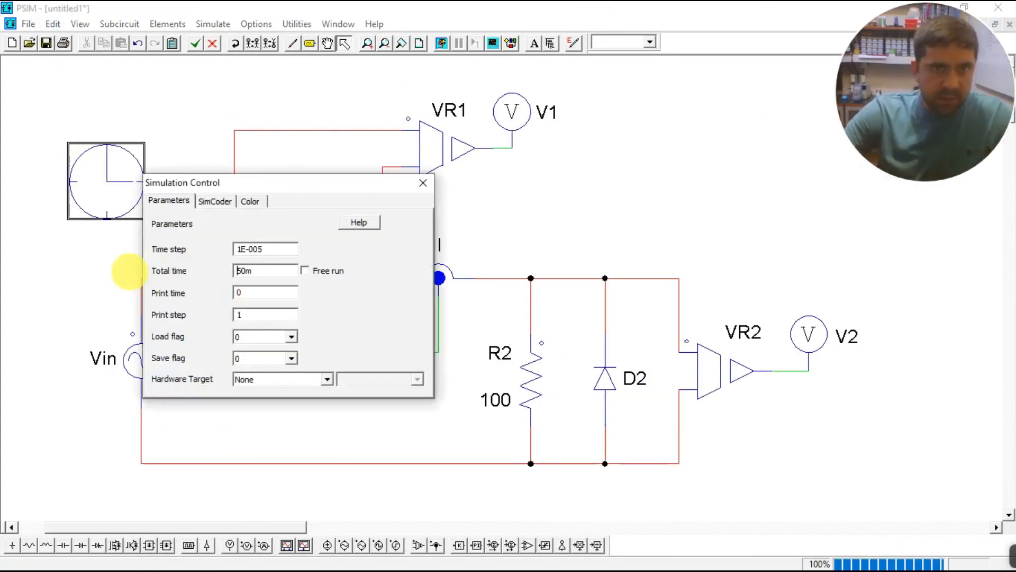
left_click(423, 183)
left_click(441, 47)
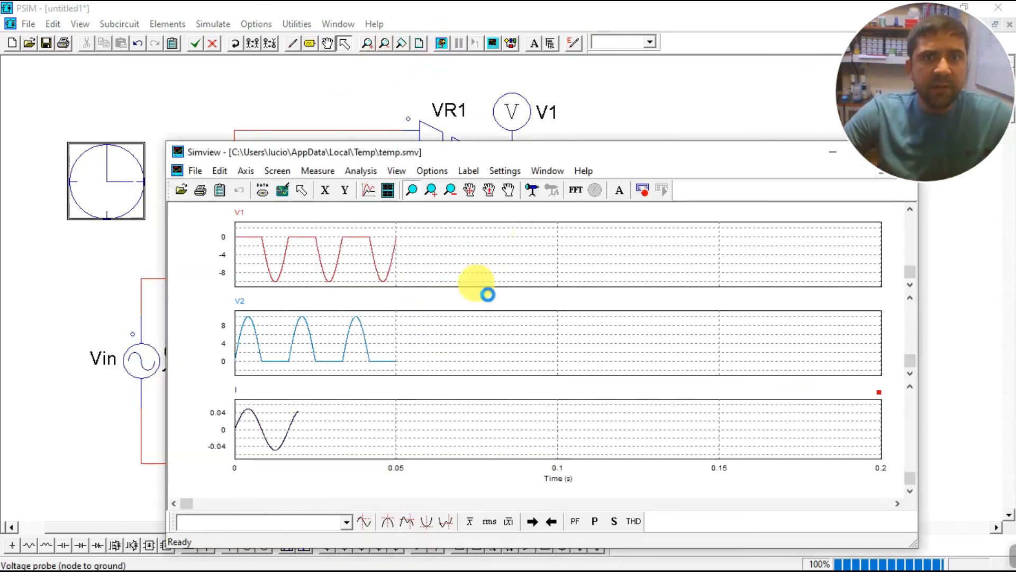
double_click(617, 159)
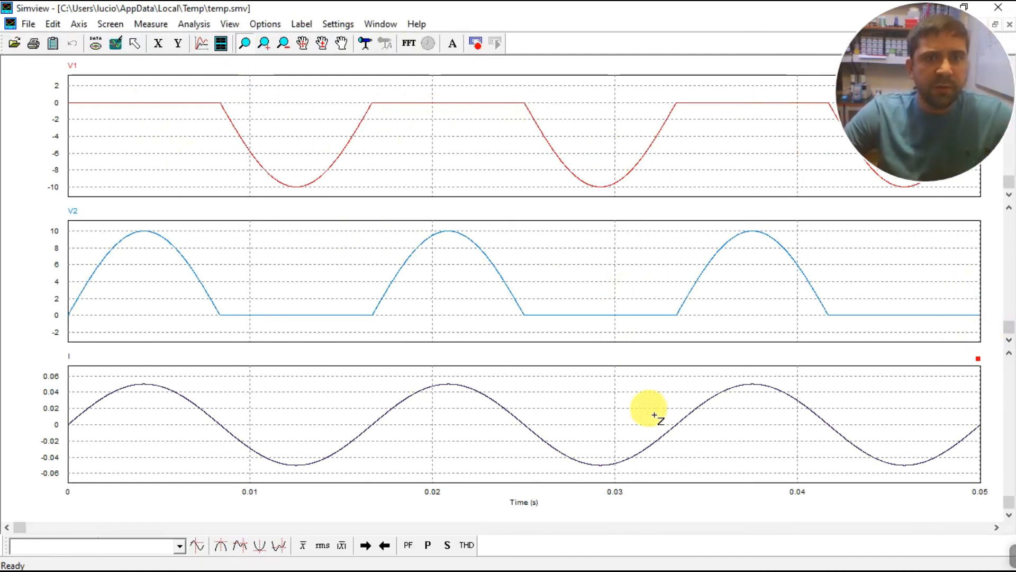
Switch back to the PSIM schematic and select voltage sensors VR1 and VR2 and current sensor I one by one
left_click_drag(571, 9, 608, 0)
left_click(431, 150)
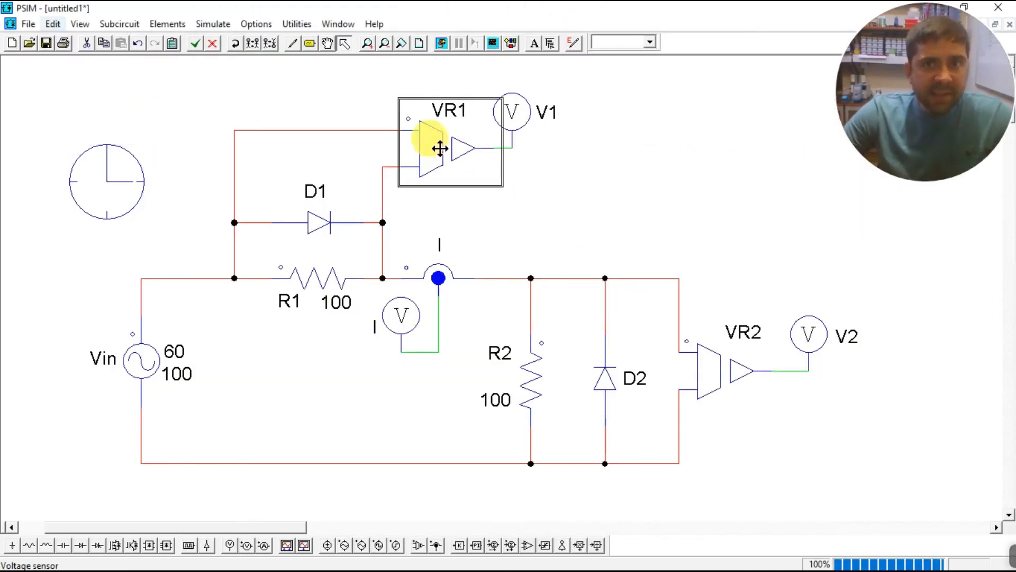
left_click(702, 365)
left_click(439, 275)
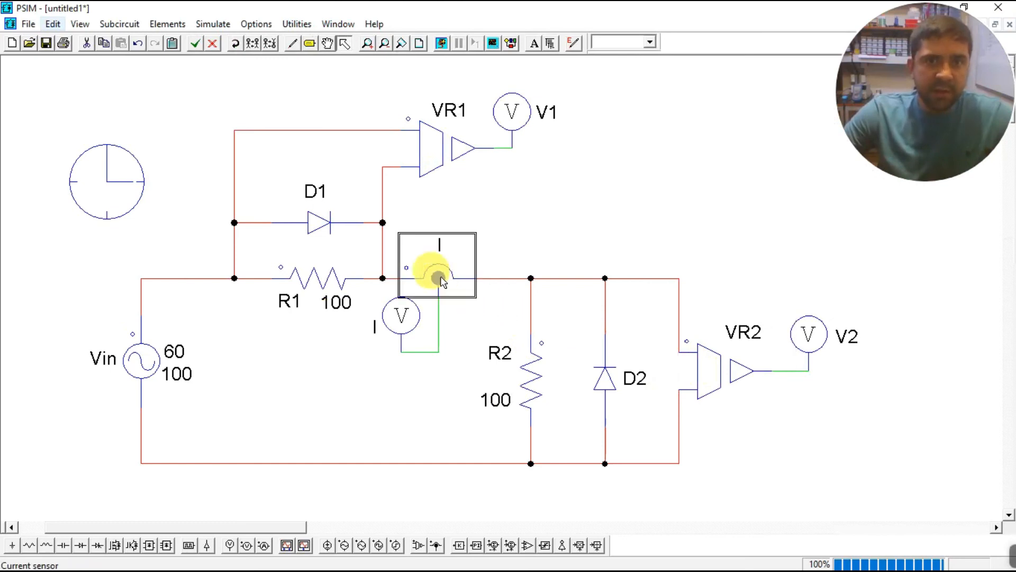
left_click(723, 367)
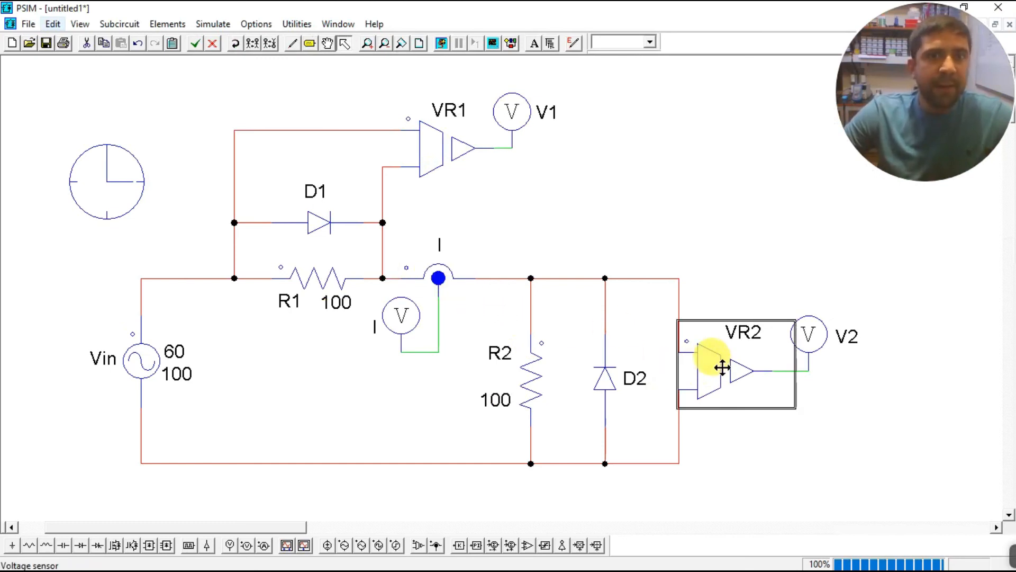